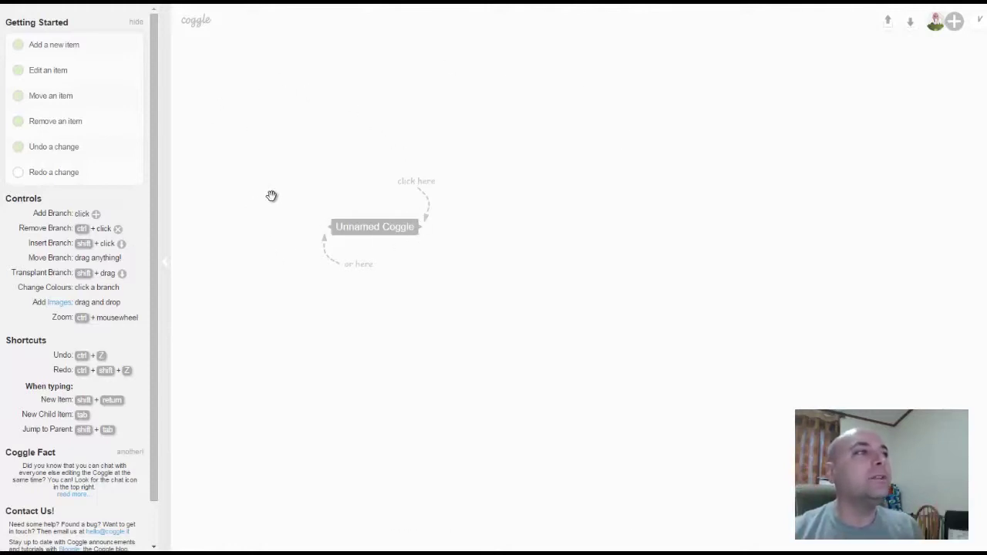
Step: Go back to the saved coggles list and reopen the Unnamed Coggle map
{"action": "left_click_drag", "start_coordinate": [271, 196], "coordinate": [343, 214]}
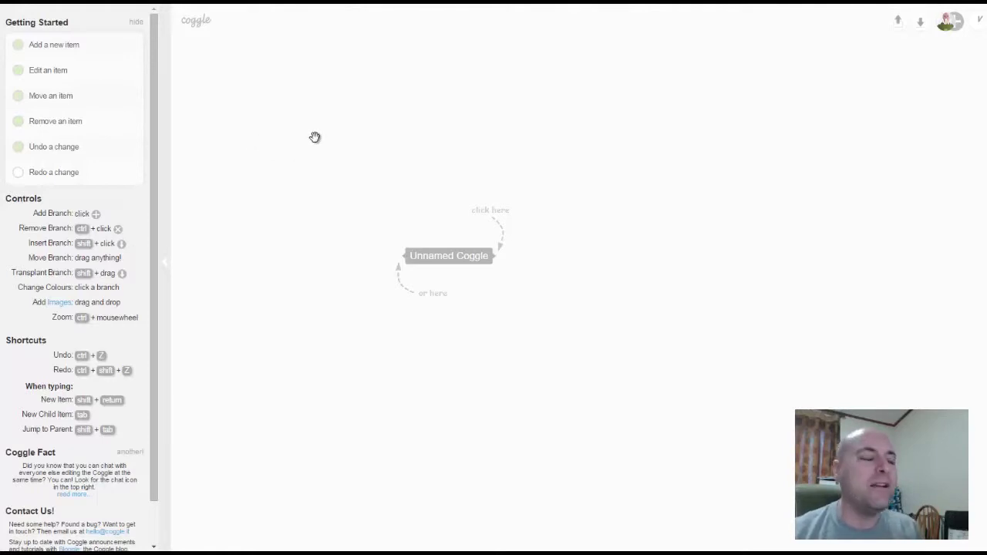
{"action": "mouse_move", "coordinate": [943, 31]}
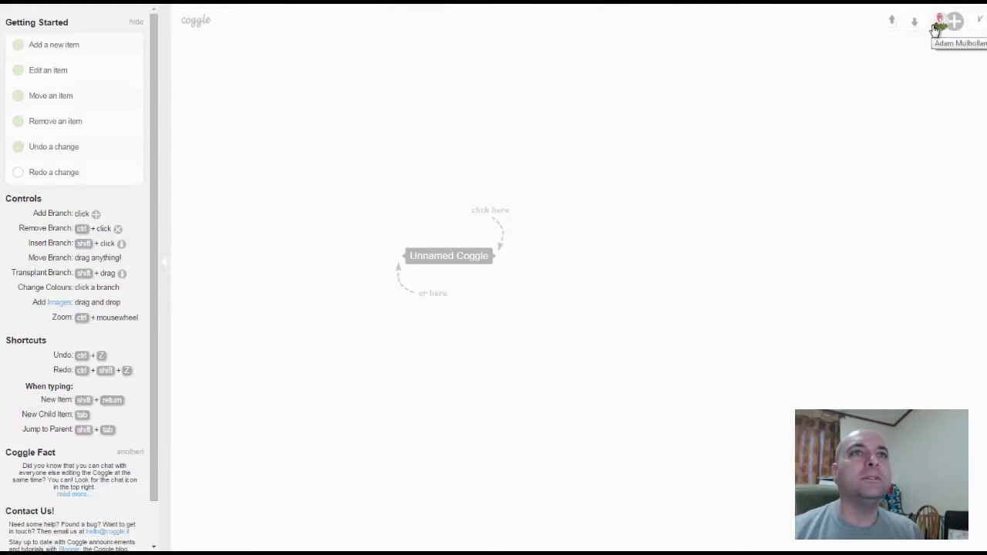
{"action": "left_click", "coordinate": [198, 23]}
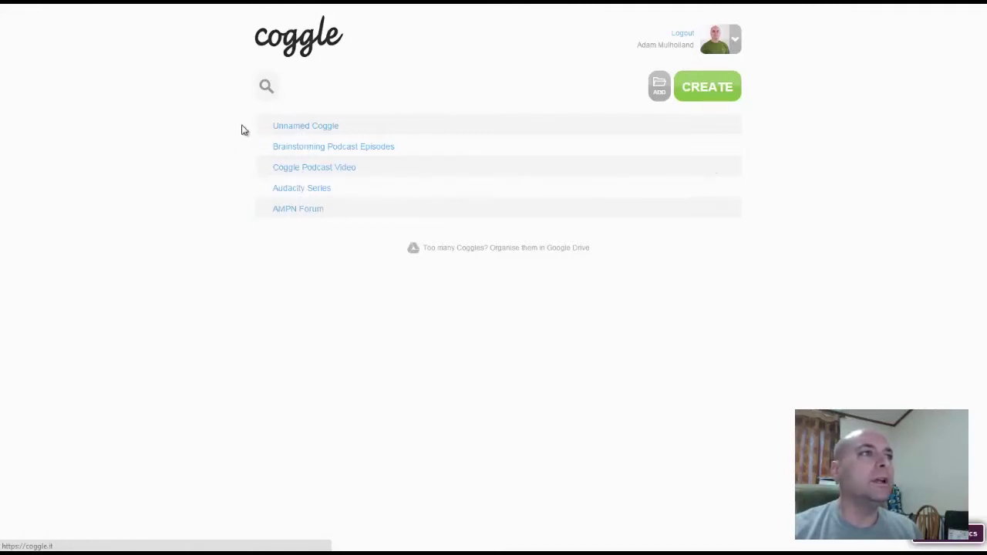
{"action": "left_click", "coordinate": [327, 127]}
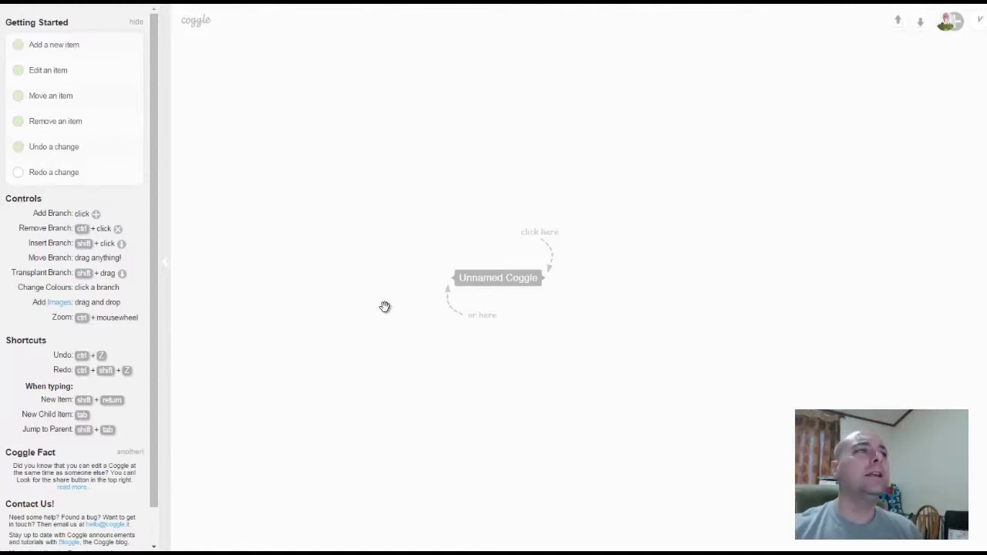
Step: Rename the central node from Unnamed Coggle to 'Youtube Test'
{"action": "left_click_drag", "start_coordinate": [386, 308], "coordinate": [321, 296]}
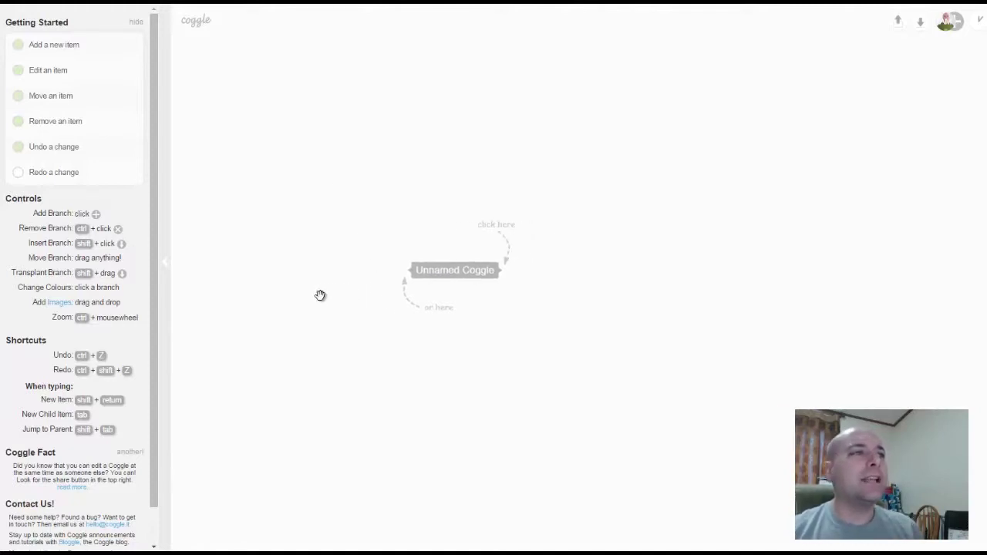
{"action": "left_click", "coordinate": [433, 272]}
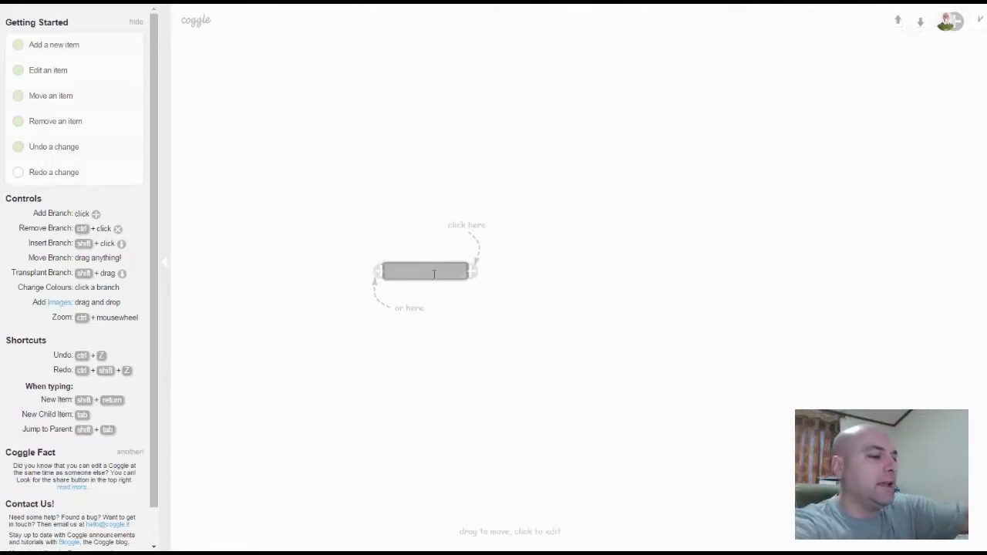
{"action": "type", "text": "You"}
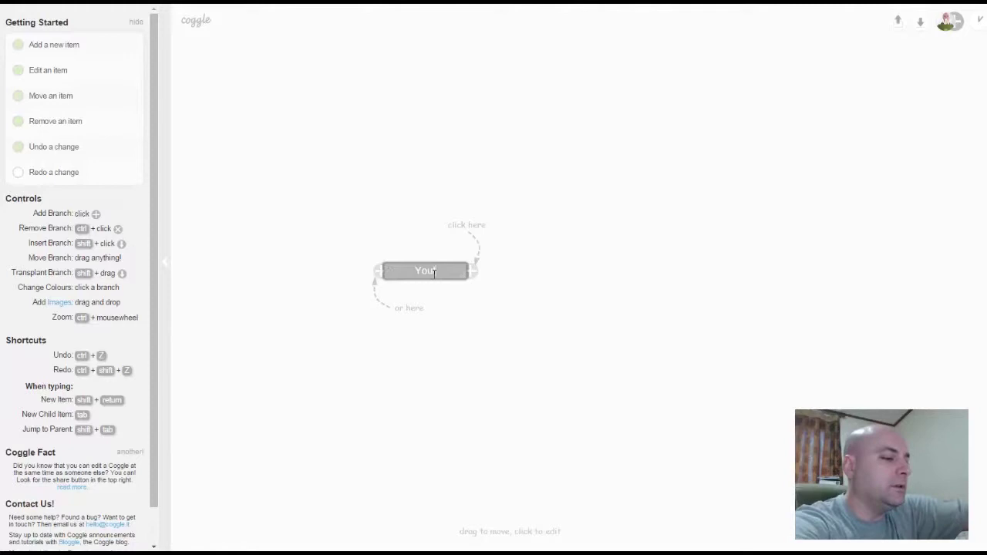
{"action": "type", "text": "tube"}
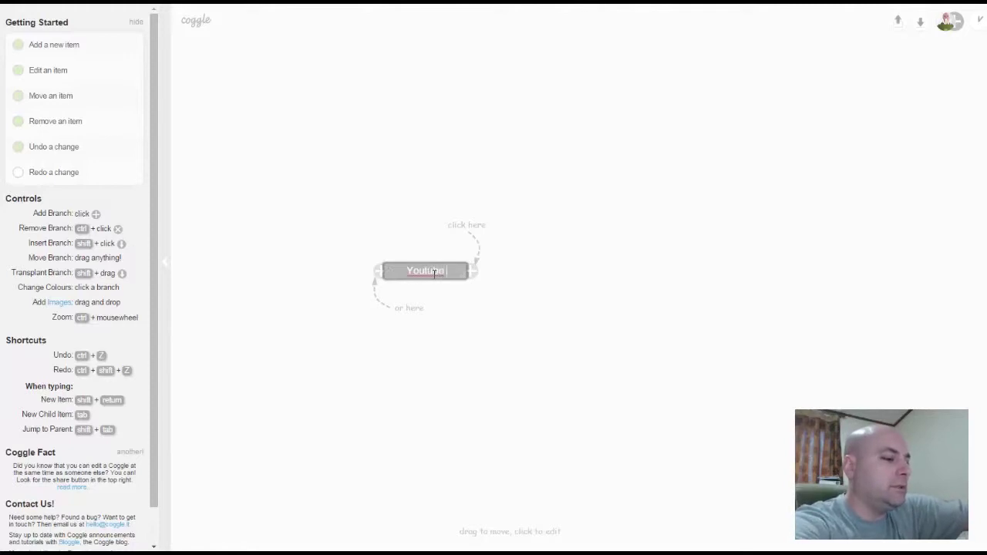
{"action": "type", "text": " Test"}
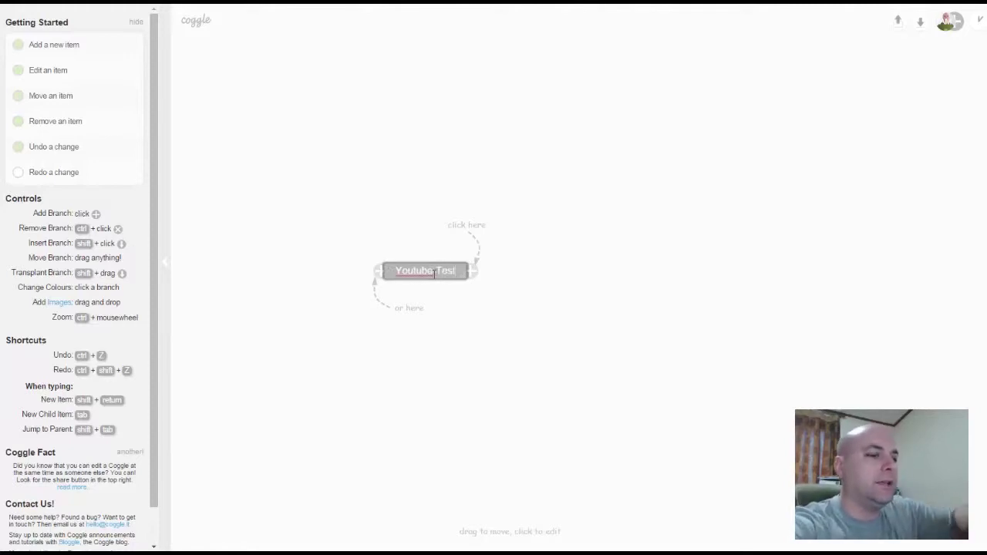
{"action": "key", "text": "Return"}
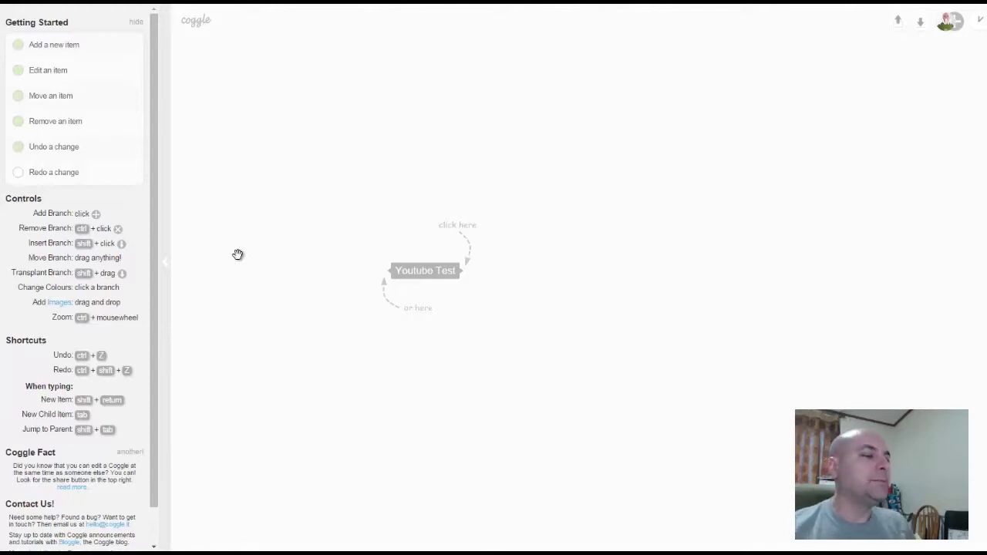
Step: Add a 'Features' branch off Youtube Test and drag it up near the top of the map
{"action": "left_click", "coordinate": [461, 273]}
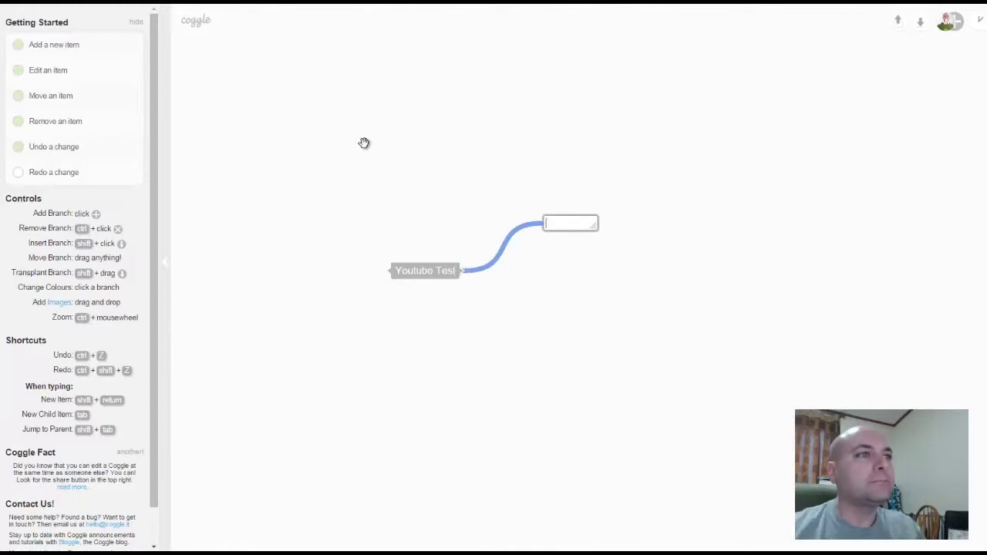
{"action": "type", "text": "F"}
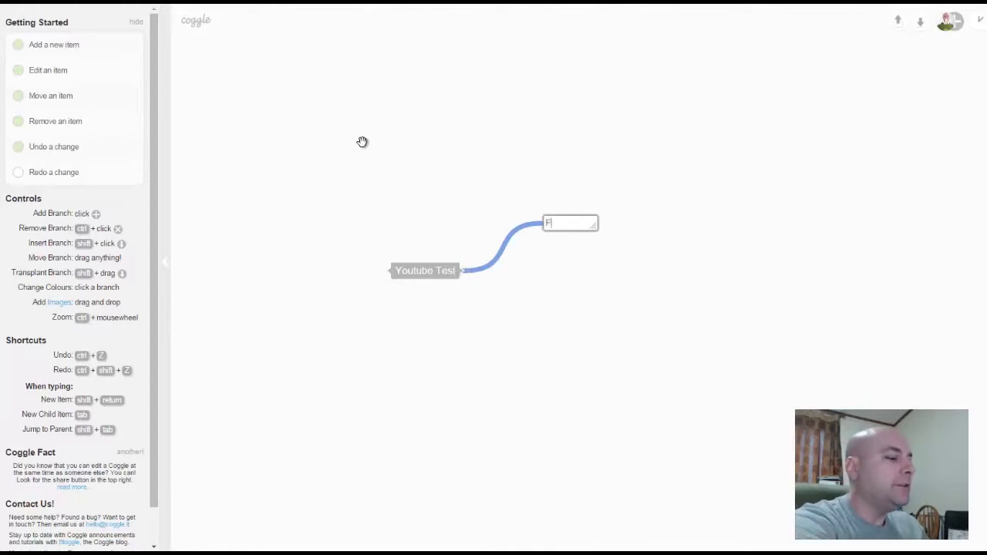
{"action": "type", "text": "eatures"}
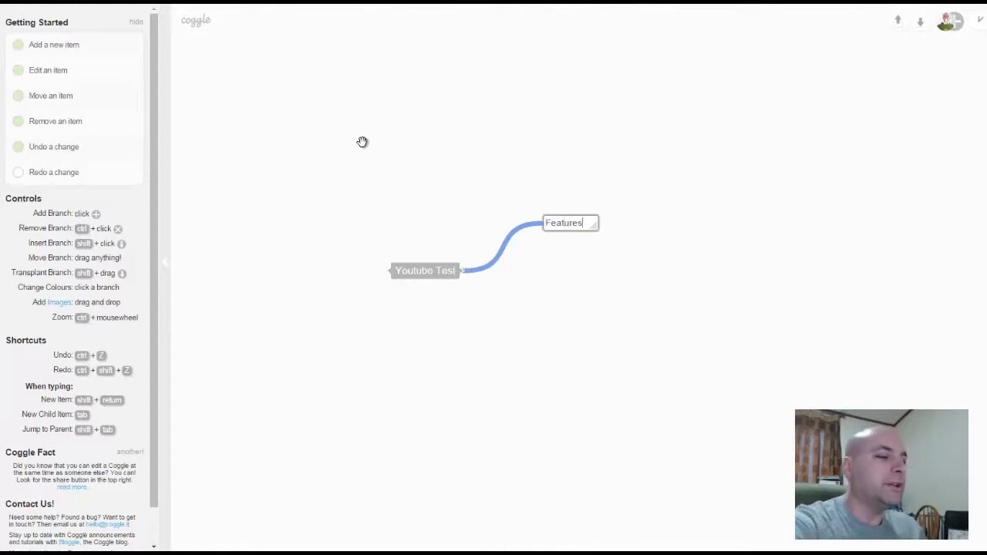
{"action": "key", "text": "Return"}
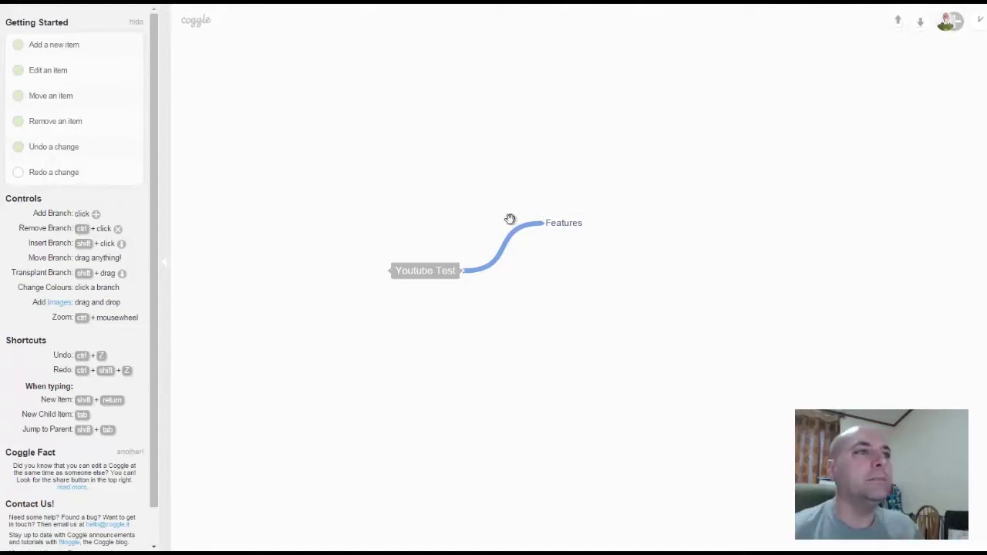
{"action": "mouse_move", "coordinate": [541, 227]}
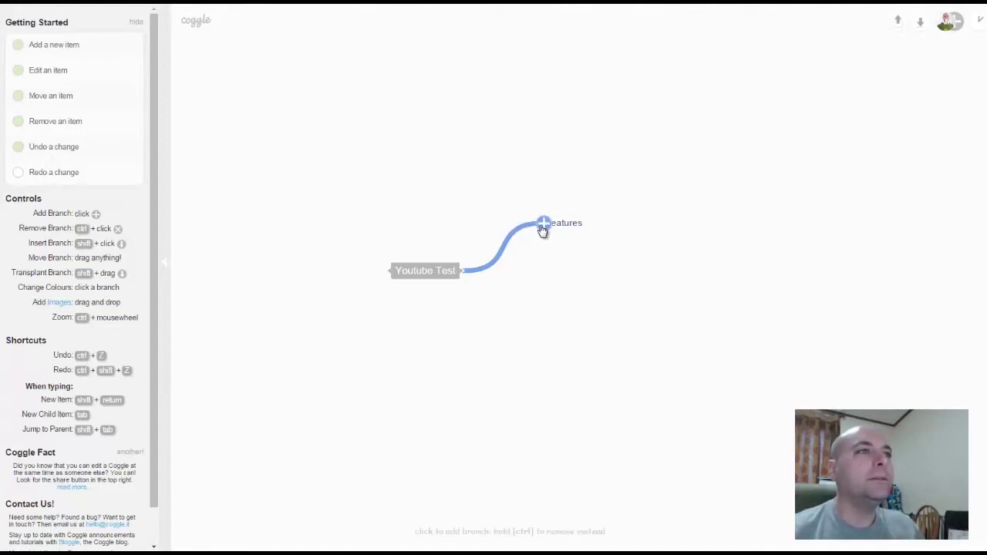
{"action": "left_click_drag", "start_coordinate": [542, 224], "coordinate": [518, 107]}
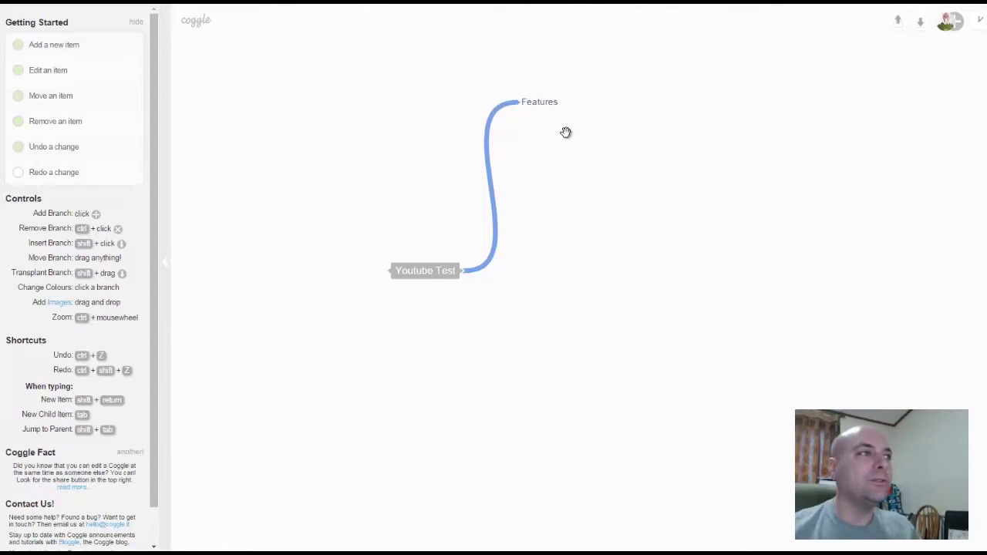
Step: Add three child items under Features: 'Simple Interface', 'Easy to get into' and 'FREE!!!!!'
{"action": "left_click", "coordinate": [520, 103]}
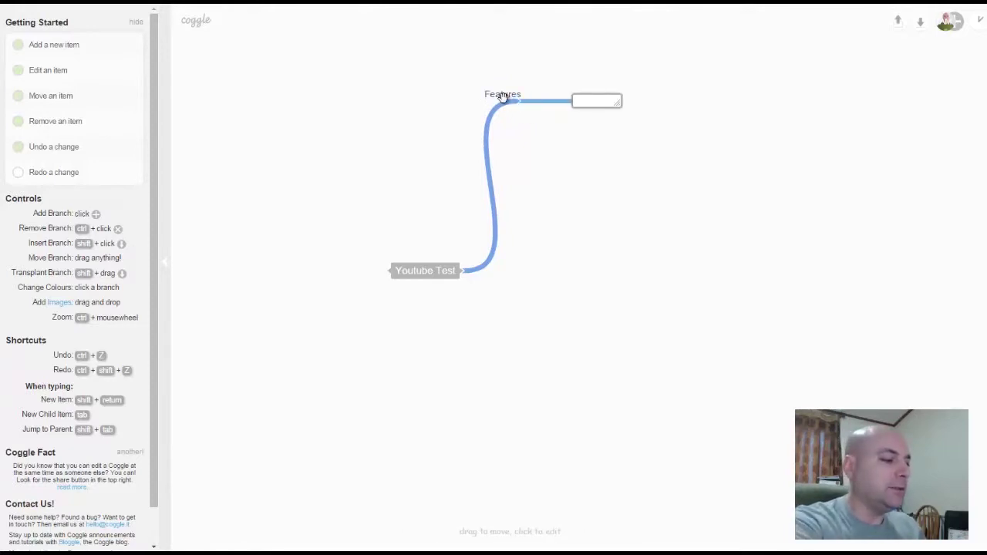
{"action": "type", "text": "Simple "}
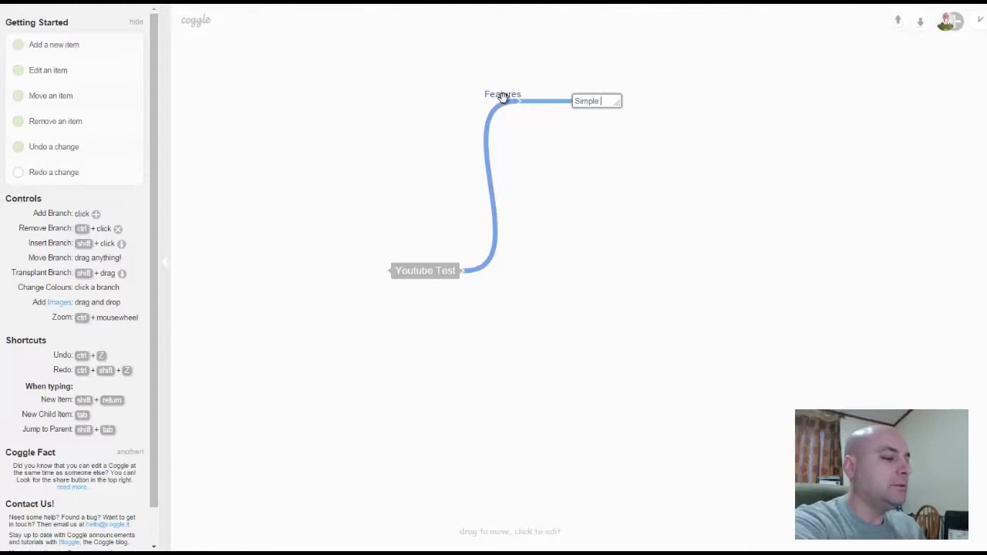
{"action": "type", "text": "Interf"}
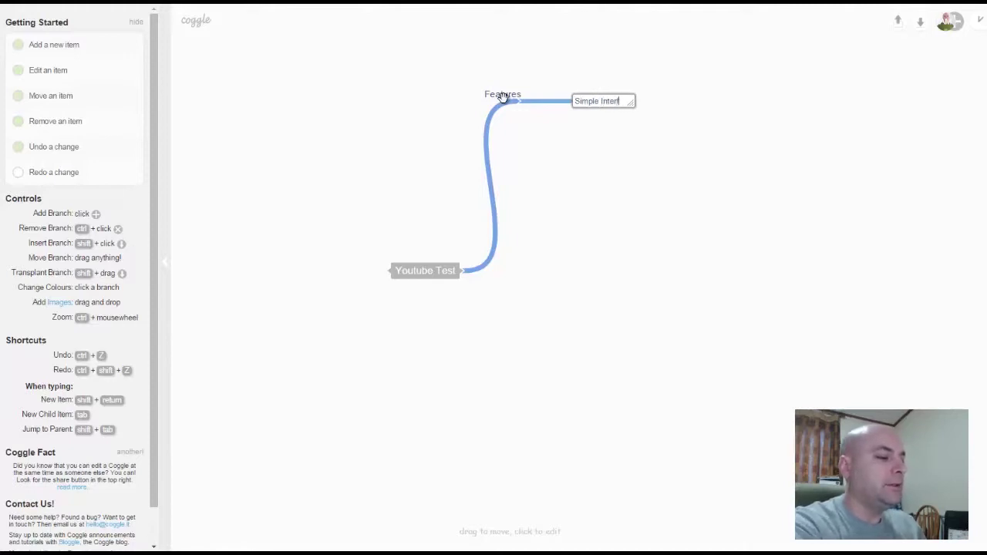
{"action": "type", "text": "ace"}
{"action": "key", "text": "Return"}
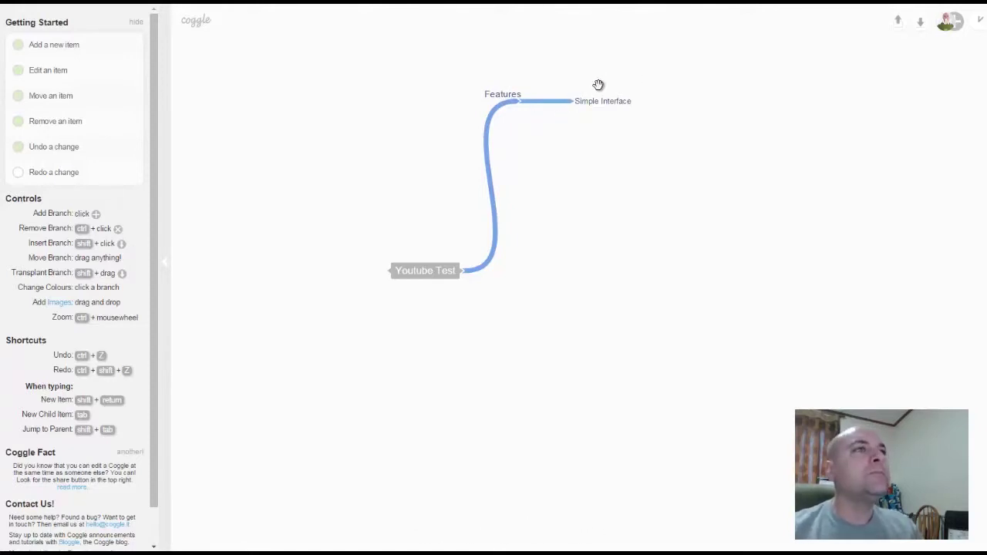
{"action": "left_click", "coordinate": [518, 105]}
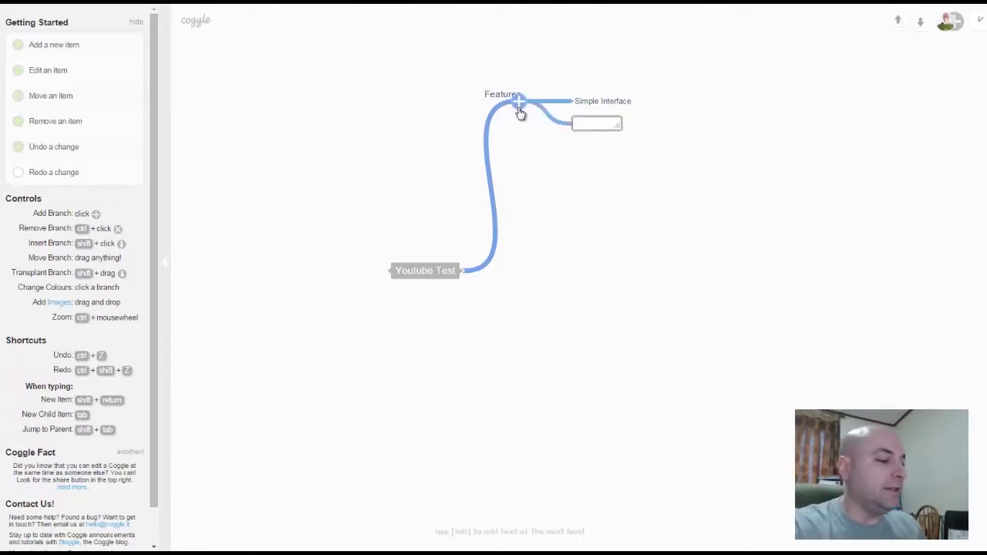
{"action": "type", "text": "Es"}
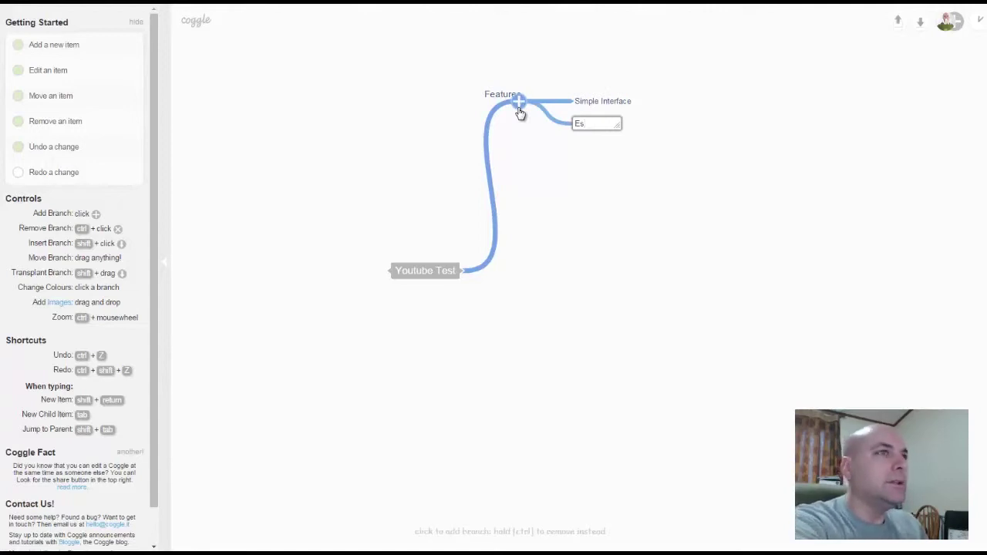
{"action": "key", "text": "BackSpace"}
{"action": "type", "text": "asy"}
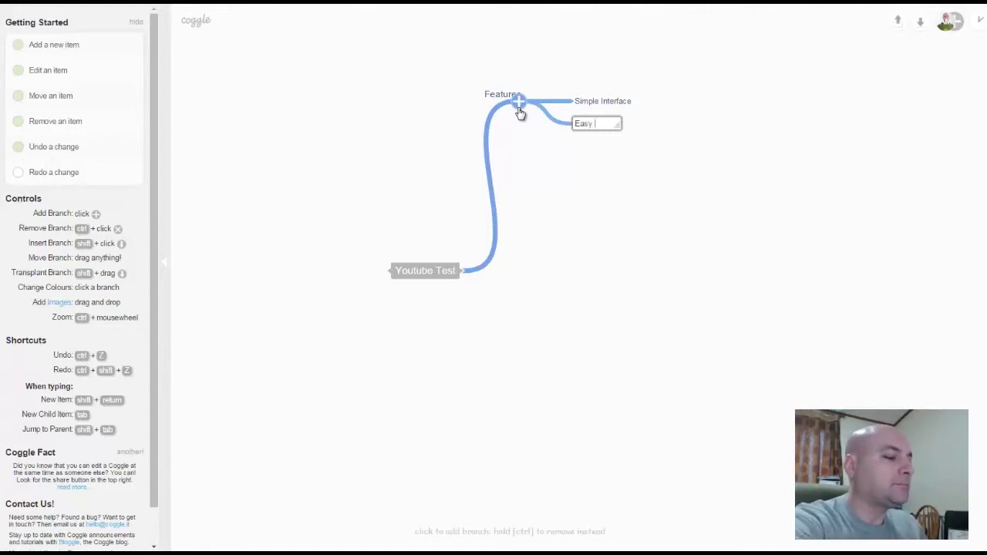
{"action": "type", "text": " to get into"}
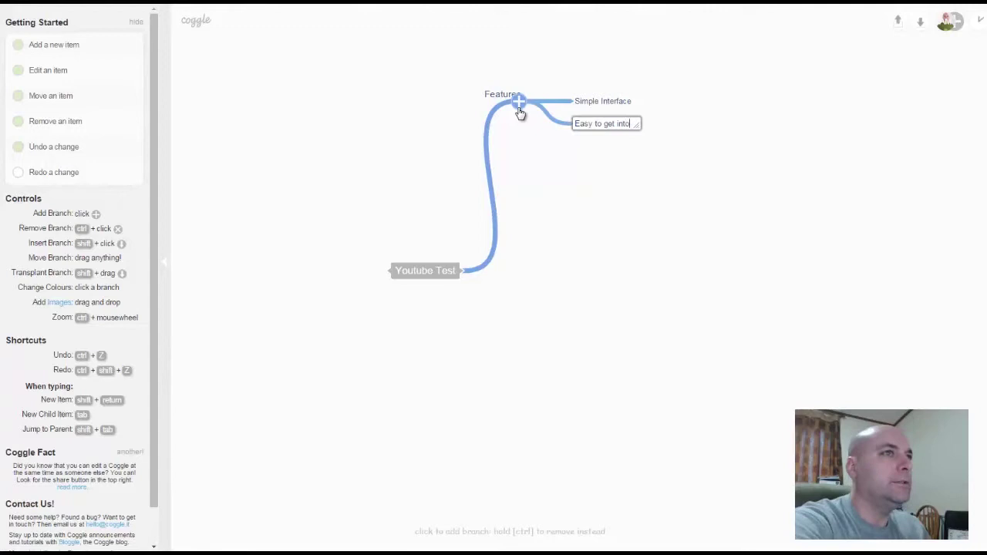
{"action": "key", "text": "Return"}
{"action": "left_click", "coordinate": [518, 102]}
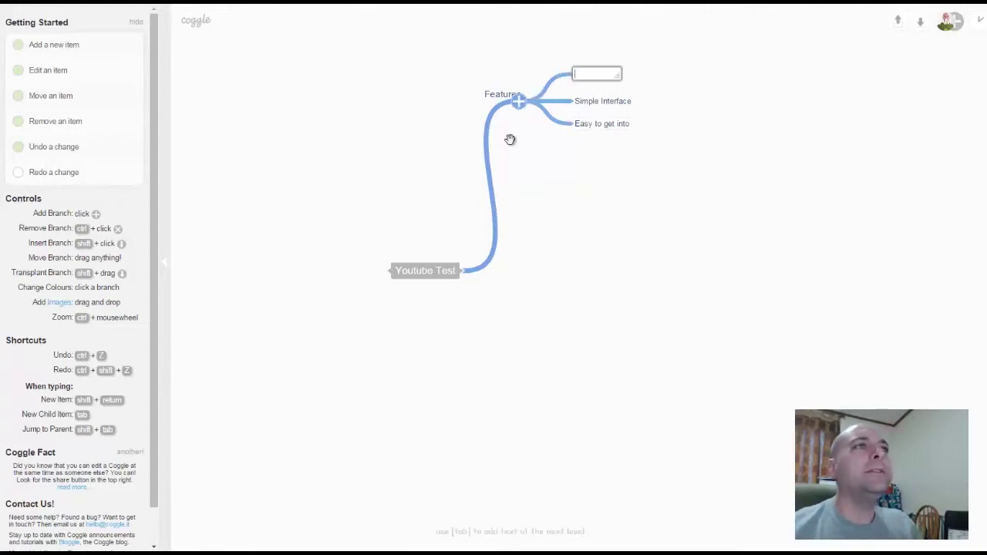
{"action": "type", "text": "FR"}
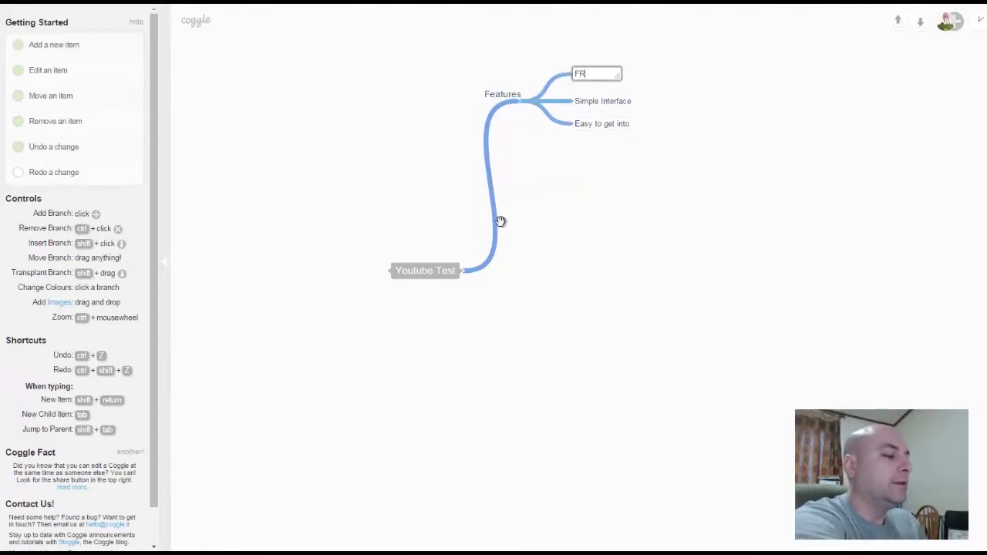
{"action": "type", "text": "EE!!!!!"}
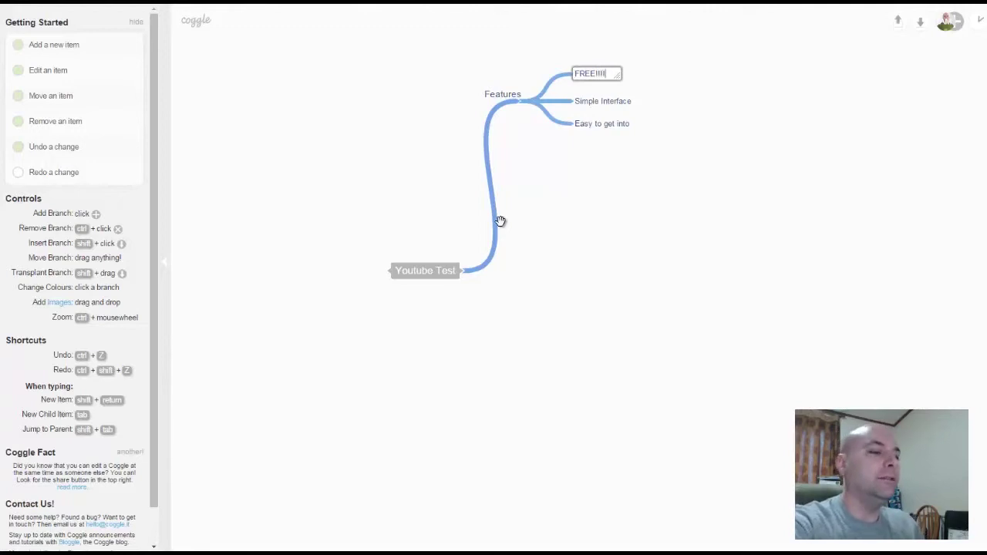
{"action": "key", "text": "Return"}
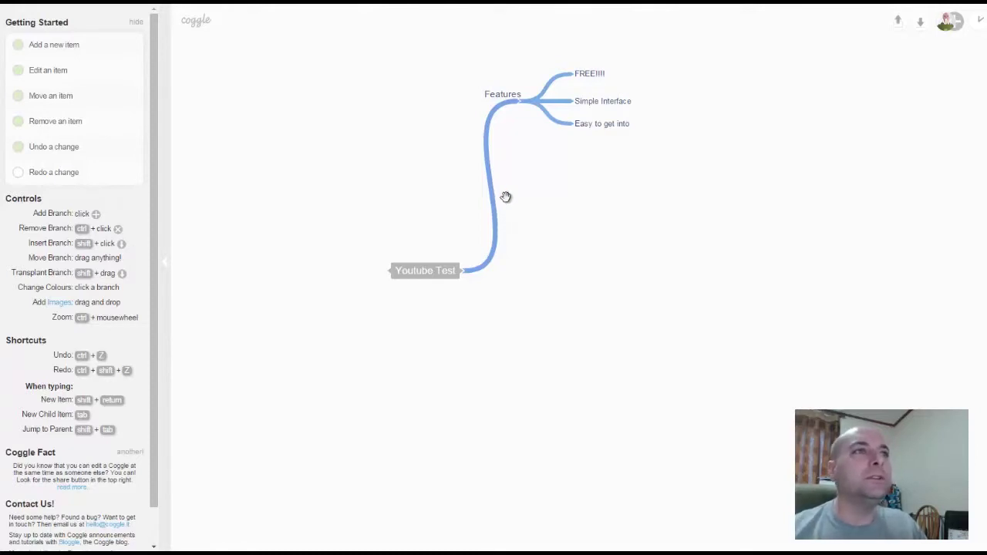
Step: Add a fourth child item 'Web based' under the Features branch
{"action": "left_click", "coordinate": [520, 104]}
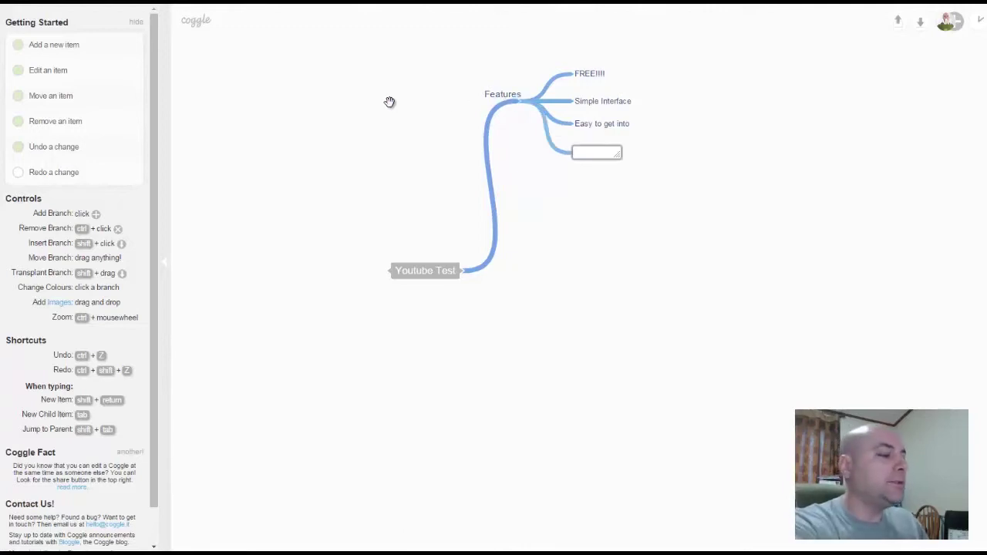
{"action": "type", "text": "Web based"}
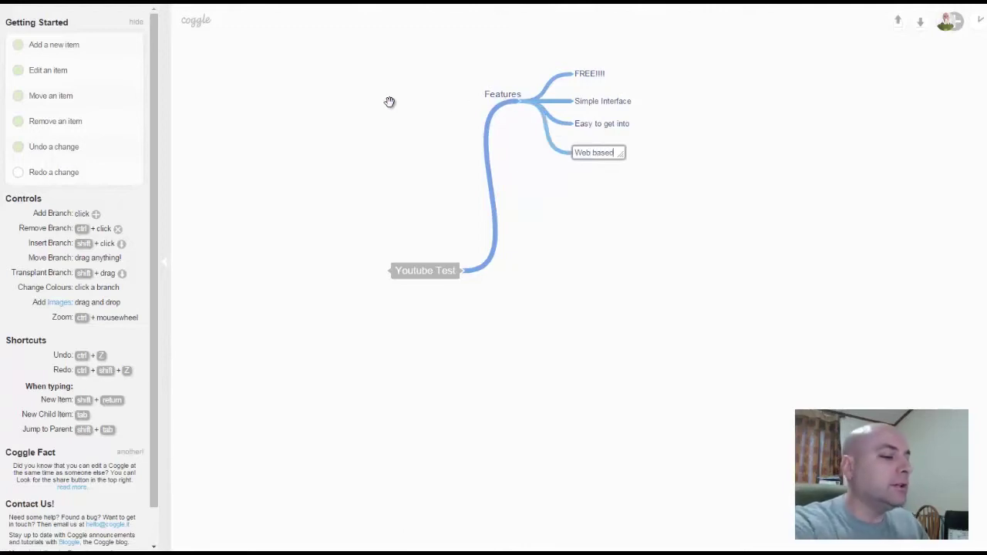
{"action": "key", "text": "Return"}
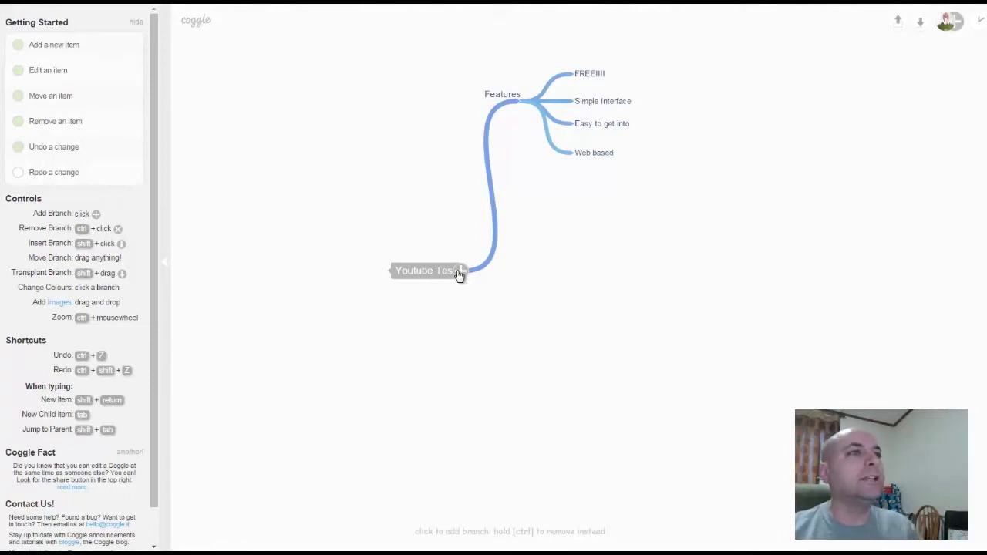
Step: Add a 'Controls' branch off Youtube Test and drag it below the Features branch
{"action": "left_click", "coordinate": [458, 274]}
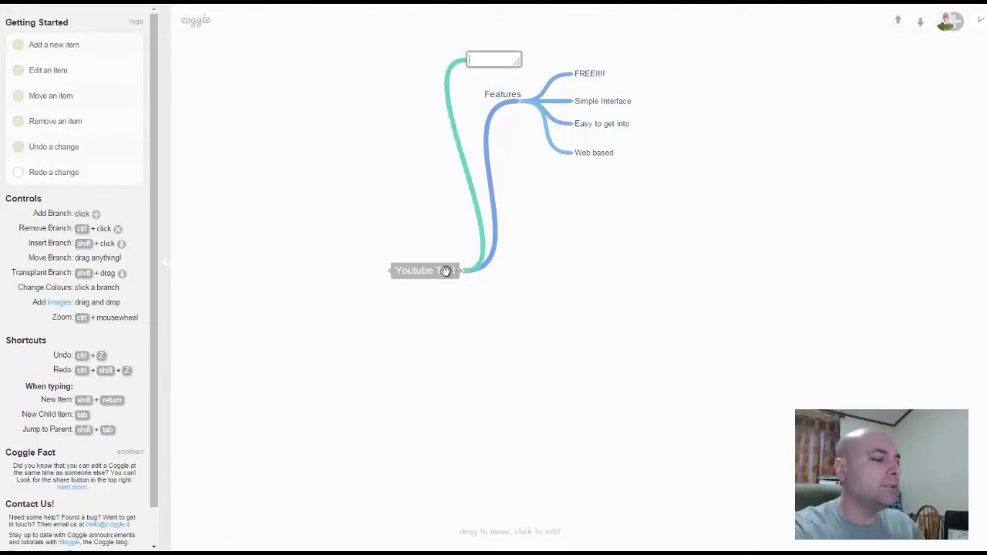
{"action": "type", "text": "Controls"}
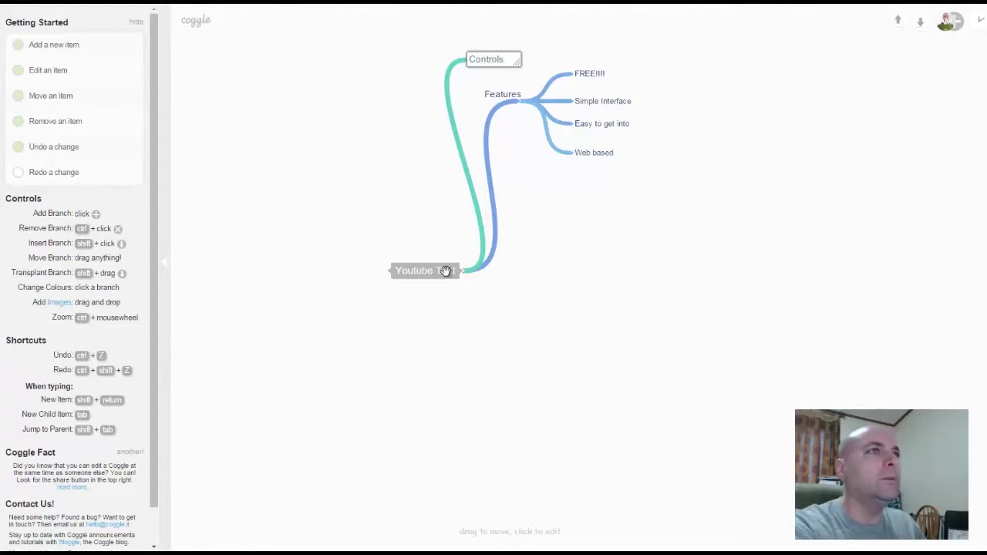
{"action": "key", "text": "Return"}
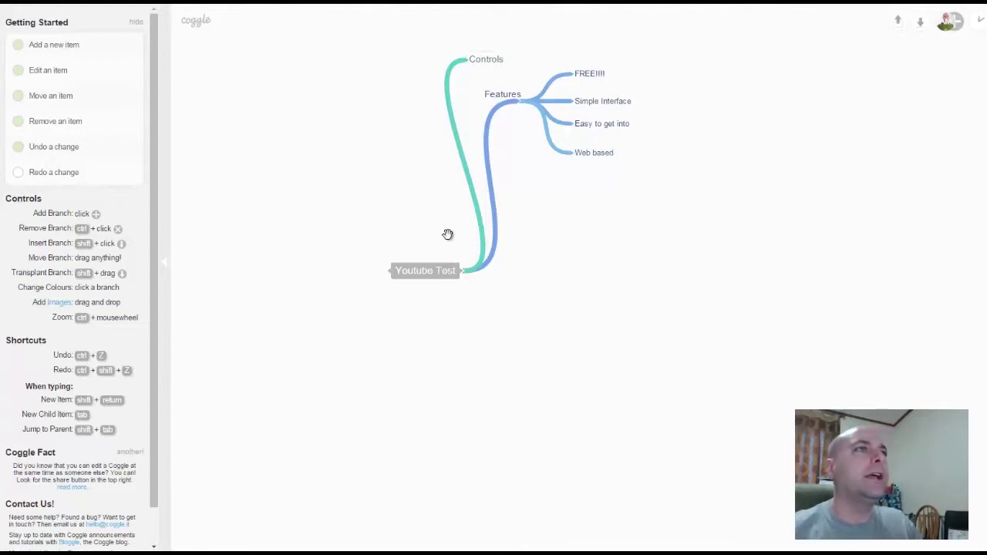
{"action": "left_click_drag", "start_coordinate": [469, 68], "coordinate": [562, 214]}
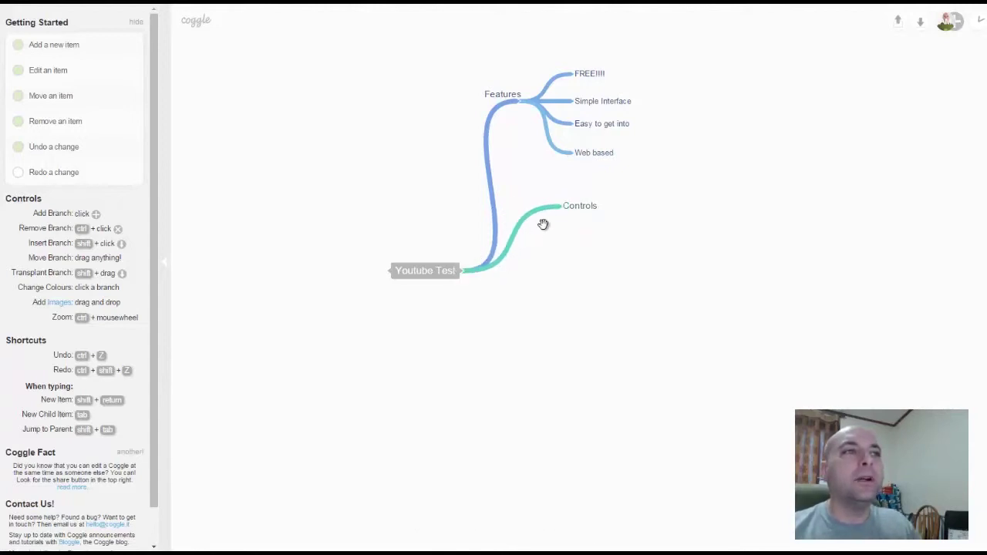
{"action": "mouse_move", "coordinate": [564, 219]}
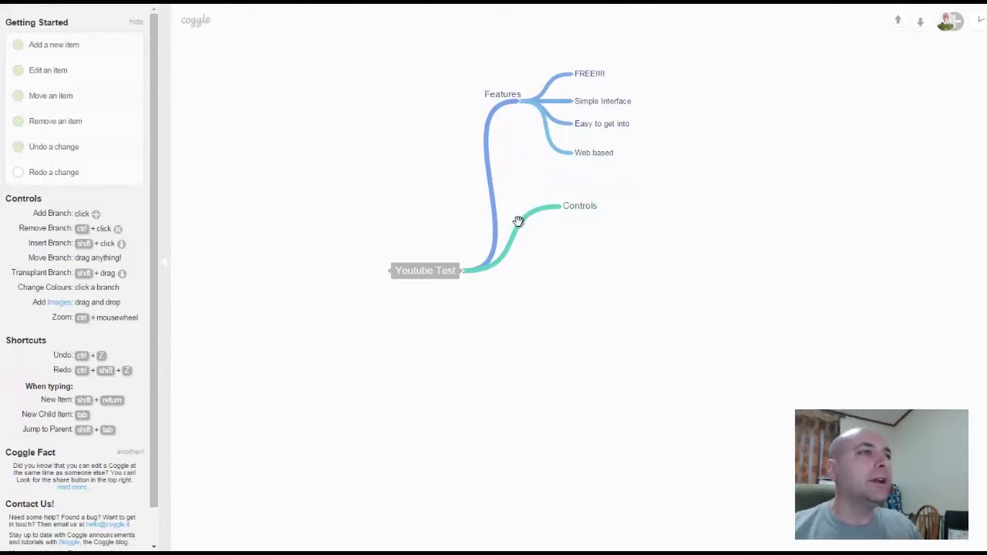
Step: Recolour the Controls branch from teal to light green using its colour ring
{"action": "left_click", "coordinate": [518, 220]}
{"action": "left_click", "coordinate": [524, 222]}
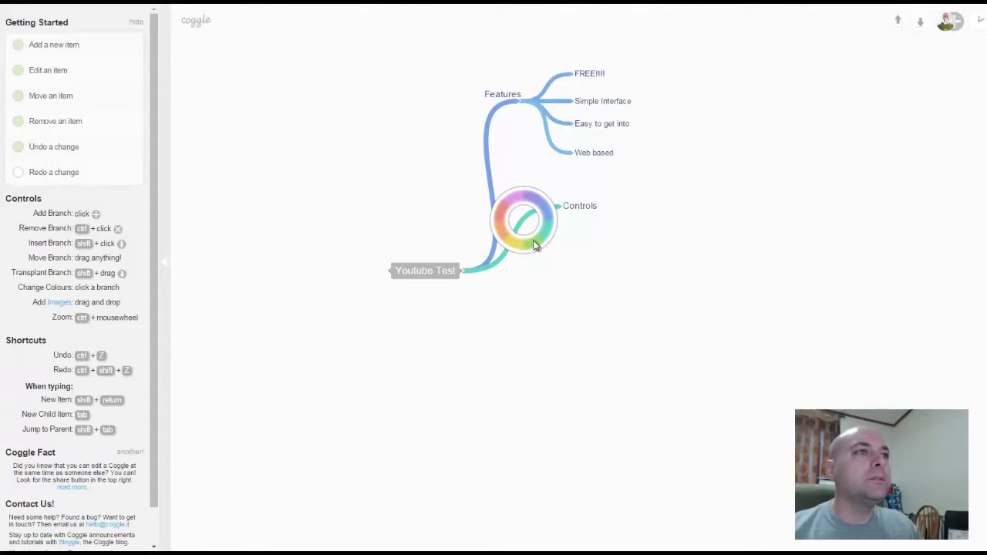
{"action": "left_click", "coordinate": [536, 245]}
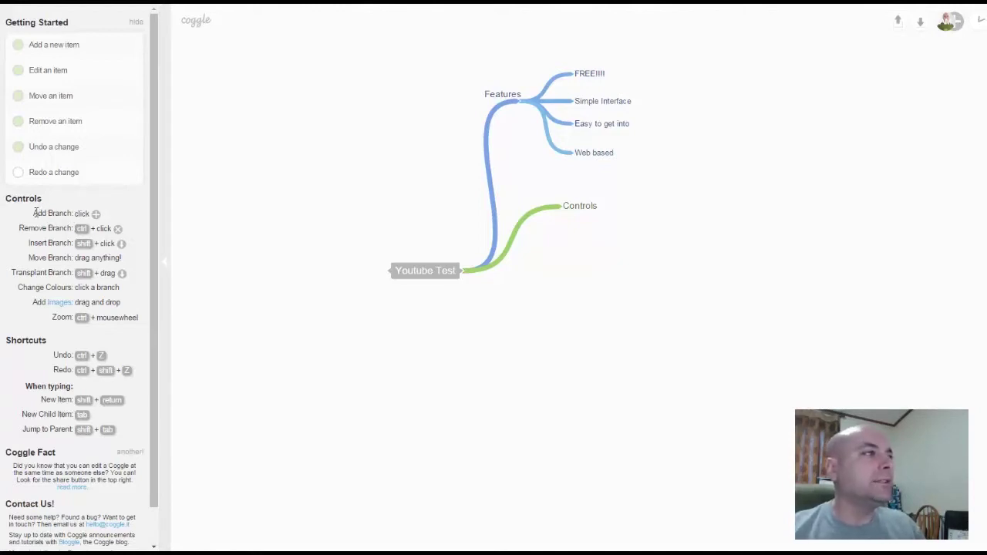
{"action": "left_click", "coordinate": [463, 274]}
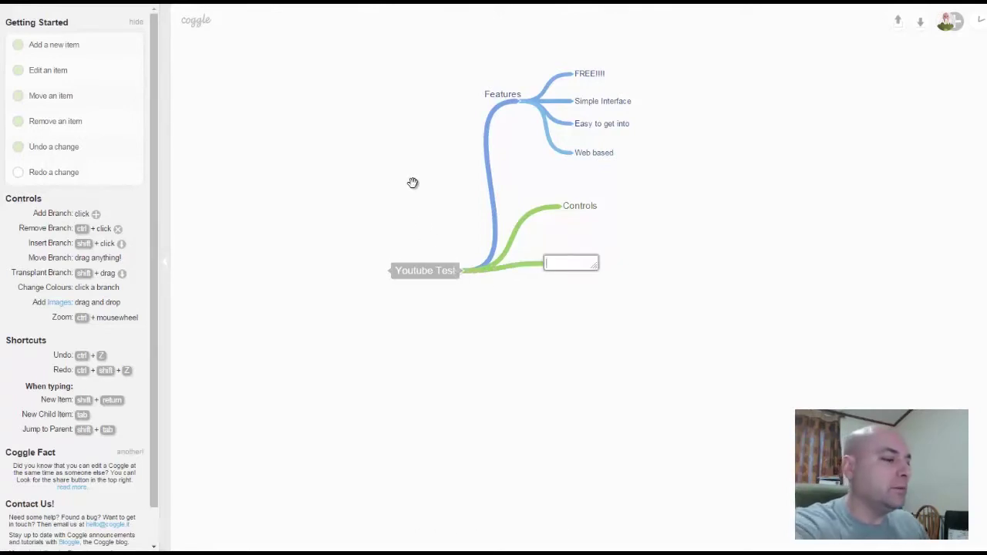
{"action": "type", "text": "Remove "}
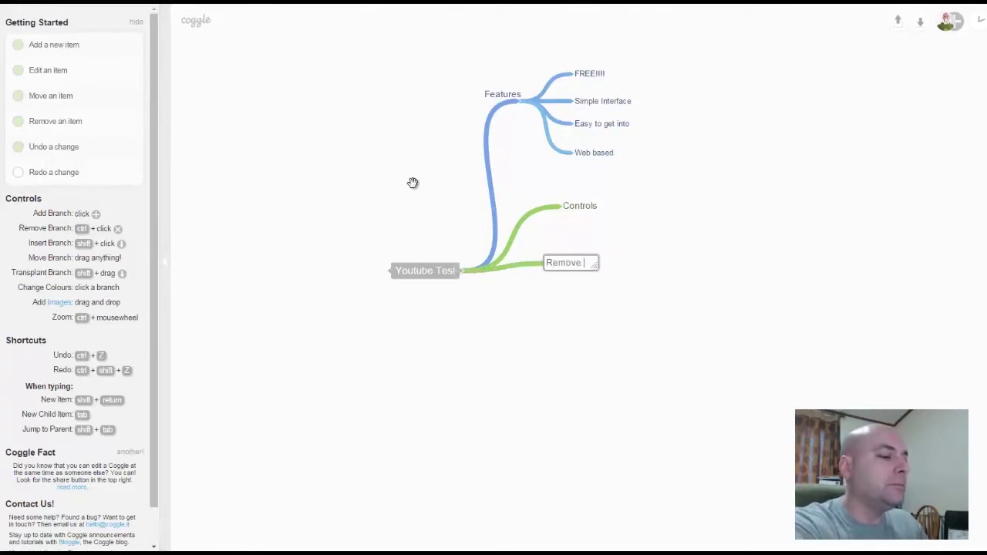
{"action": "type", "text": "me"}
{"action": "key", "text": "Return"}
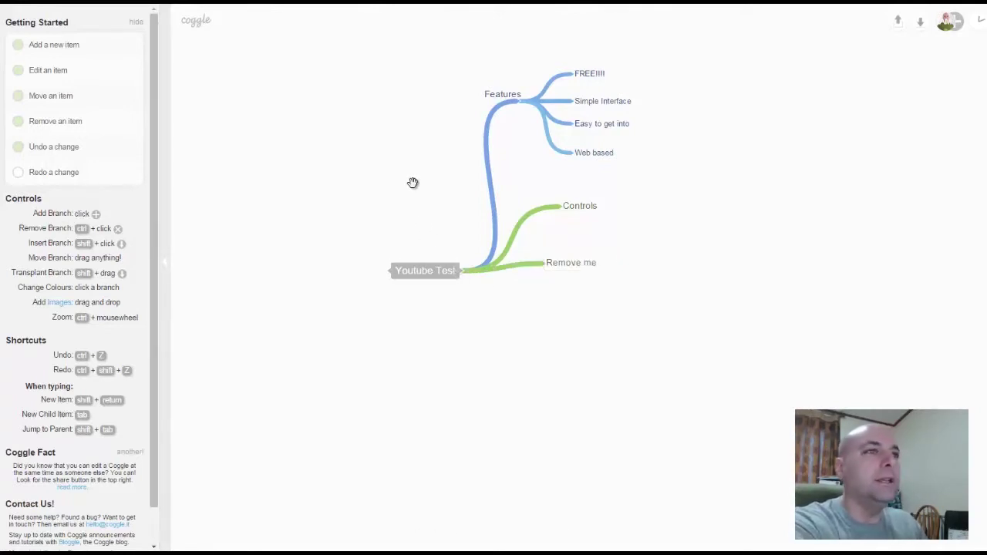
{"action": "left_click", "coordinate": [513, 266]}
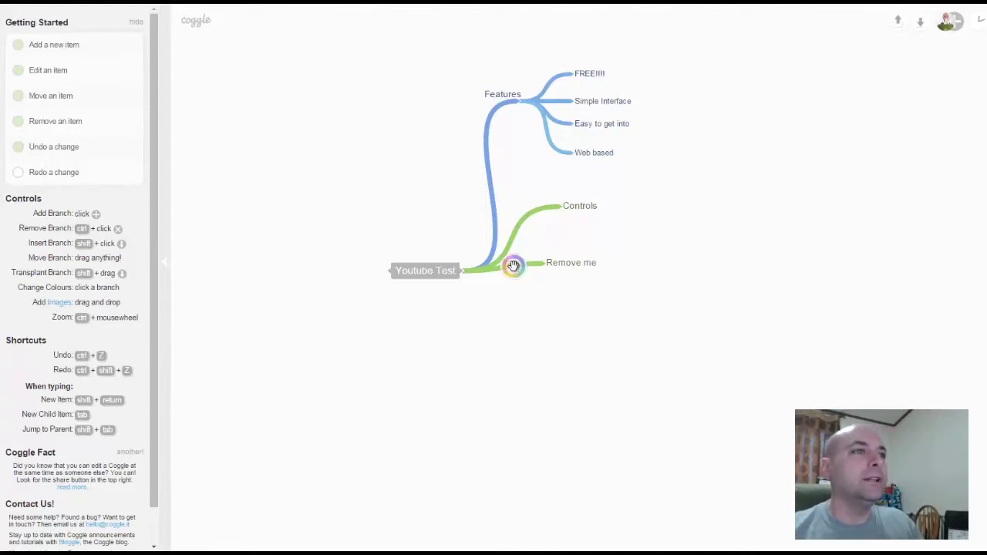
{"action": "left_click", "coordinate": [489, 254]}
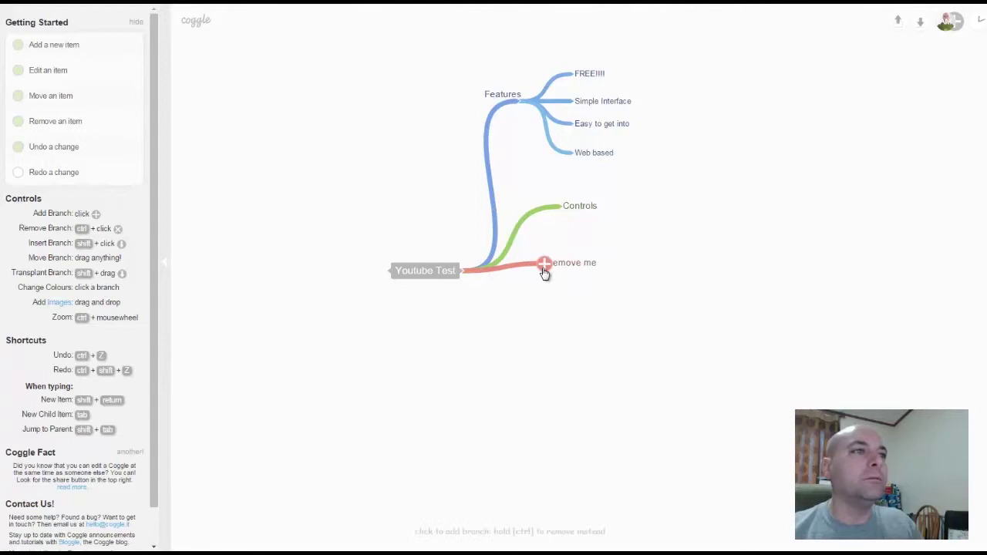
{"action": "left_click_drag", "start_coordinate": [543, 269], "coordinate": [700, 348]}
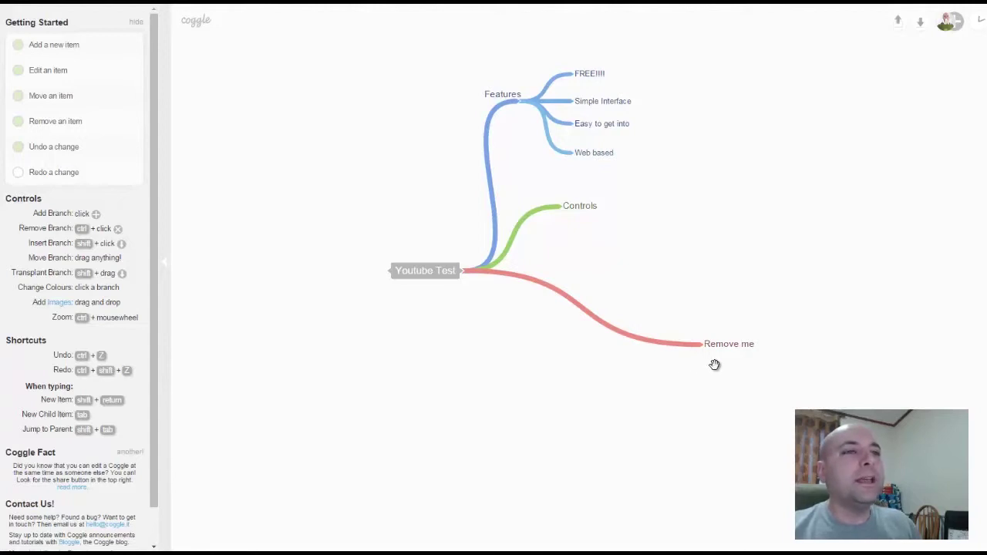
{"action": "mouse_move", "coordinate": [701, 346]}
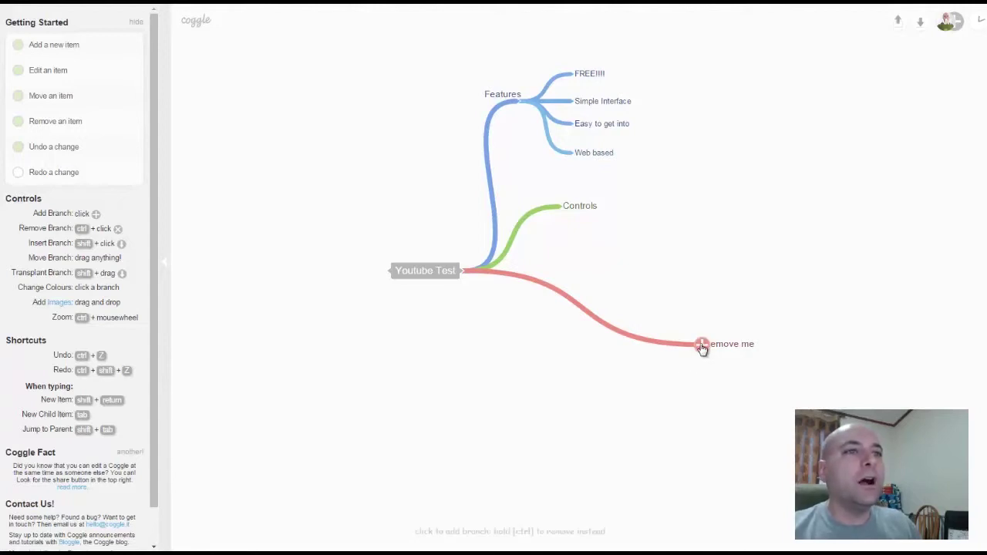
{"action": "key", "text": "ctrl"}
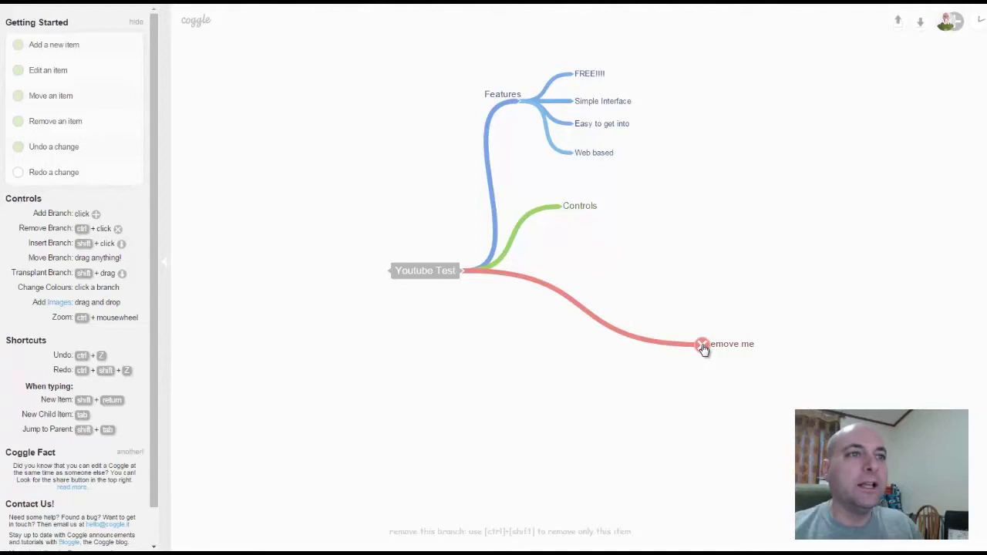
{"action": "left_click", "coordinate": [701, 345], "text": "ctrl"}
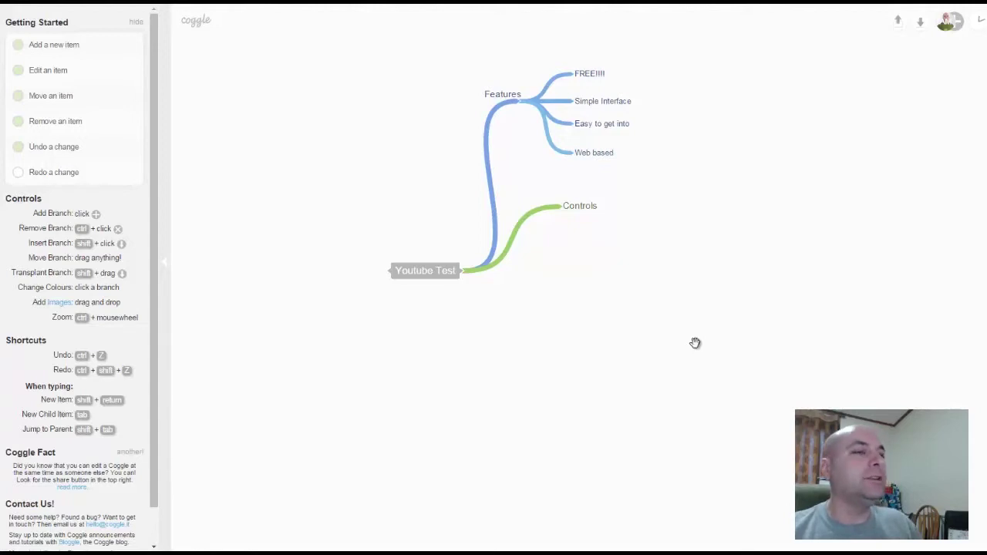
Step: Undo the Remove me deletion, trial-transplant it under Controls, then undo back to Youtube Test
{"action": "key", "text": "ctrl+z"}
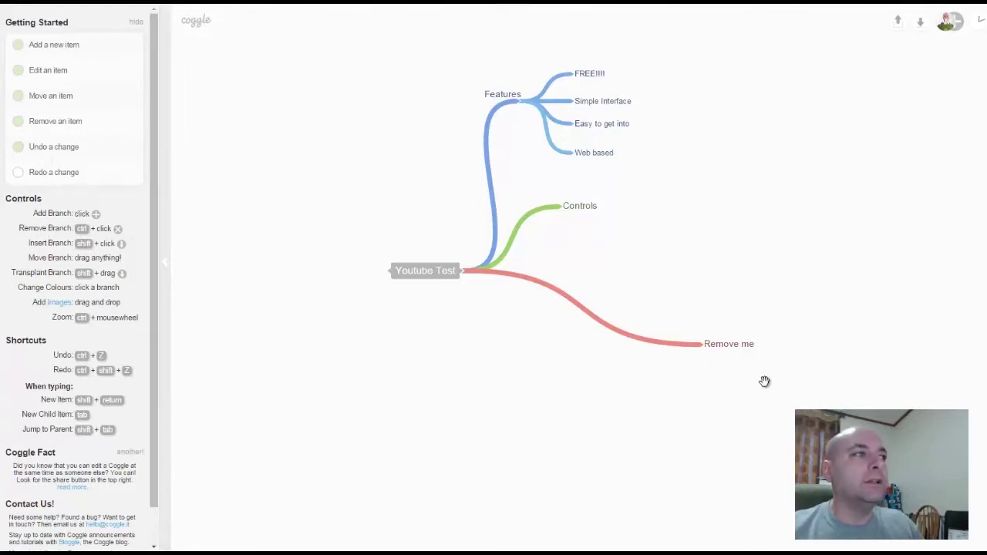
{"action": "mouse_move", "coordinate": [707, 353]}
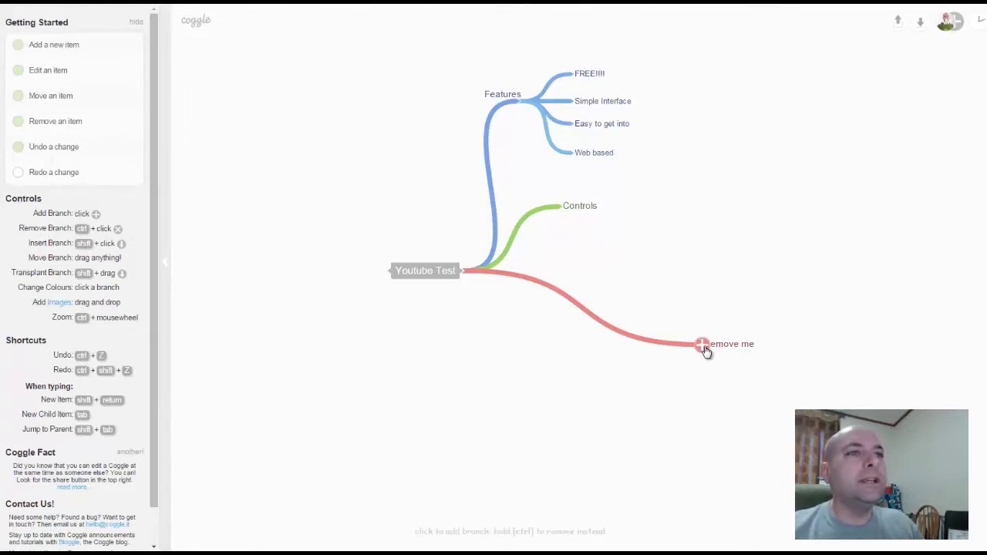
{"action": "key", "text": "shift"}
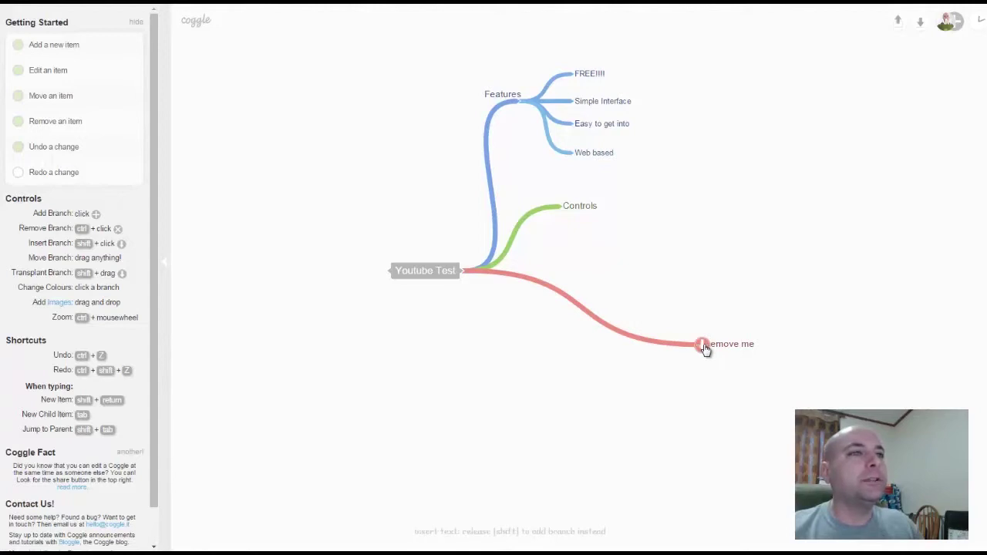
{"action": "left_click_drag", "start_coordinate": [703, 349], "coordinate": [716, 474]}
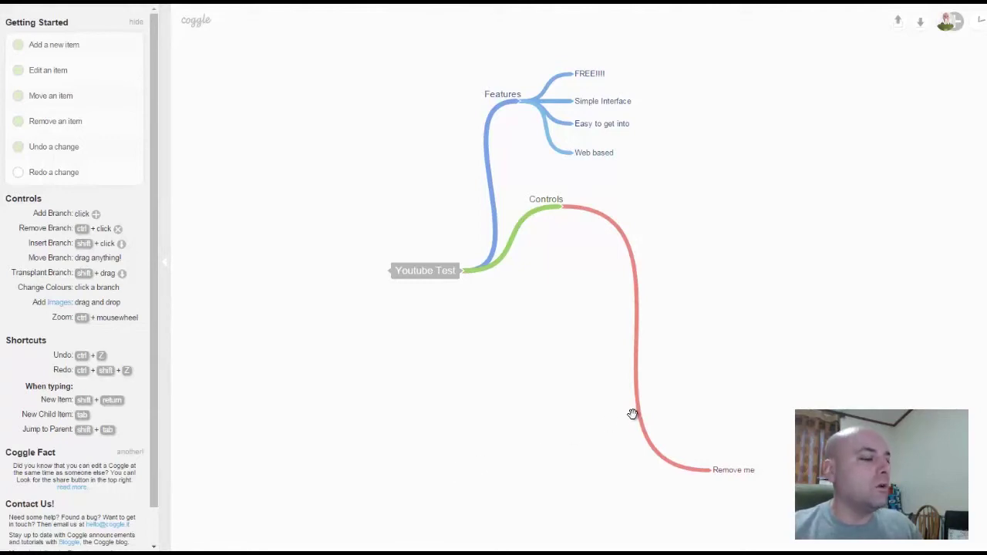
{"action": "key", "text": "ctrl+z"}
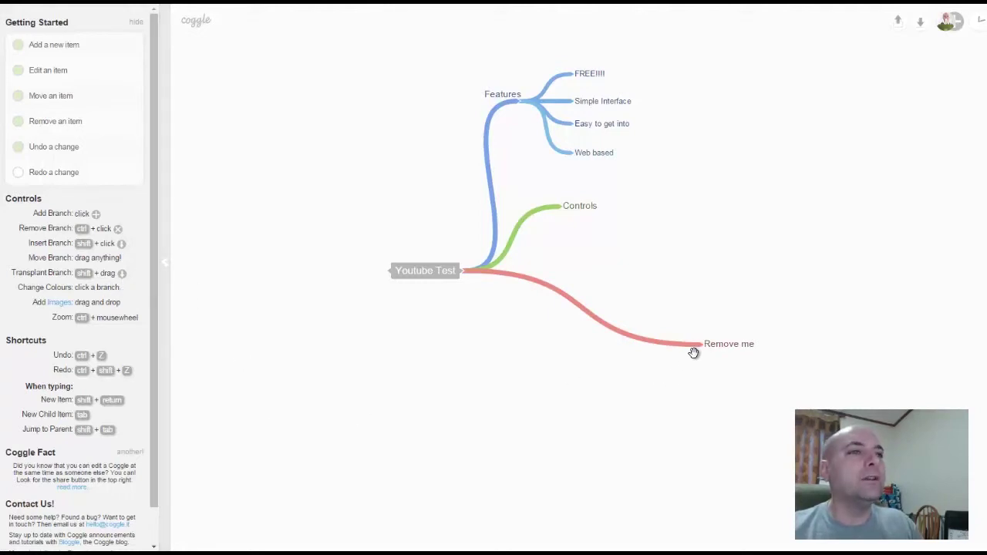
{"action": "mouse_move", "coordinate": [702, 353]}
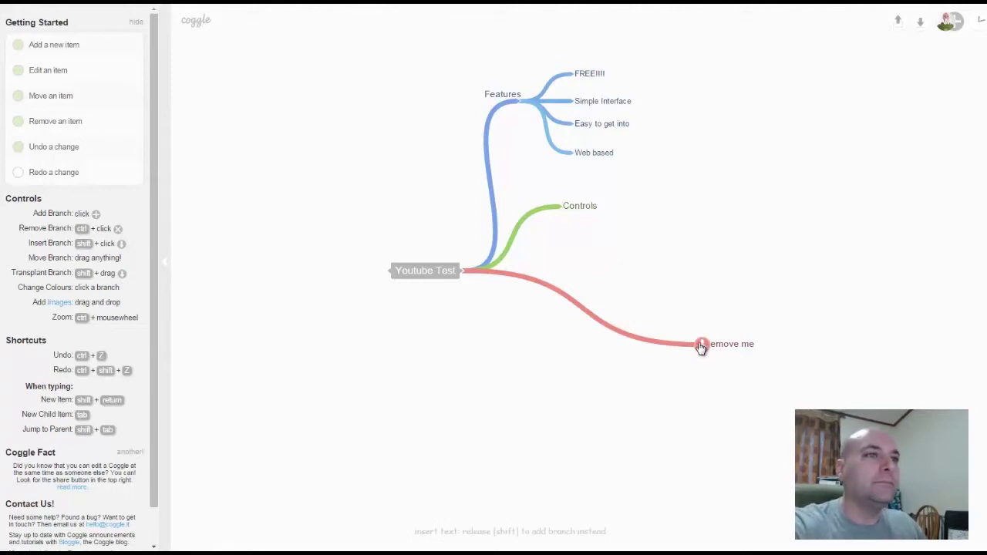
{"action": "left_click", "coordinate": [701, 345], "text": "shift"}
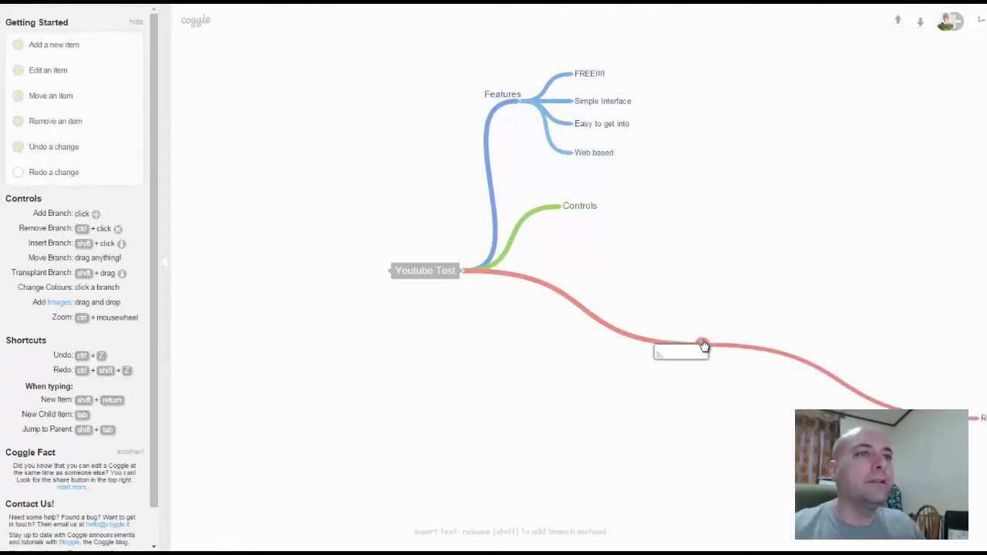
{"action": "left_click_drag", "start_coordinate": [763, 401], "coordinate": [396, 361]}
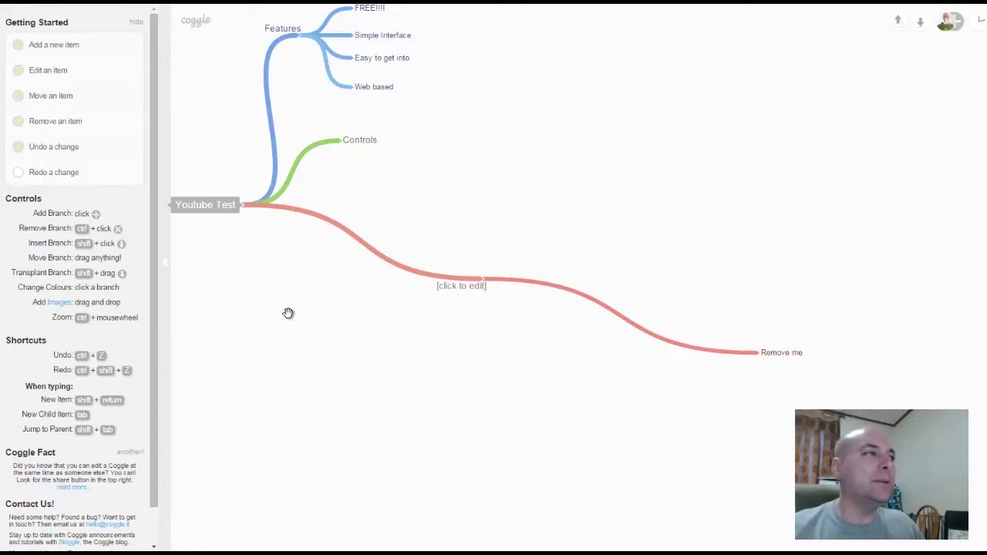
{"action": "mouse_move", "coordinate": [758, 358]}
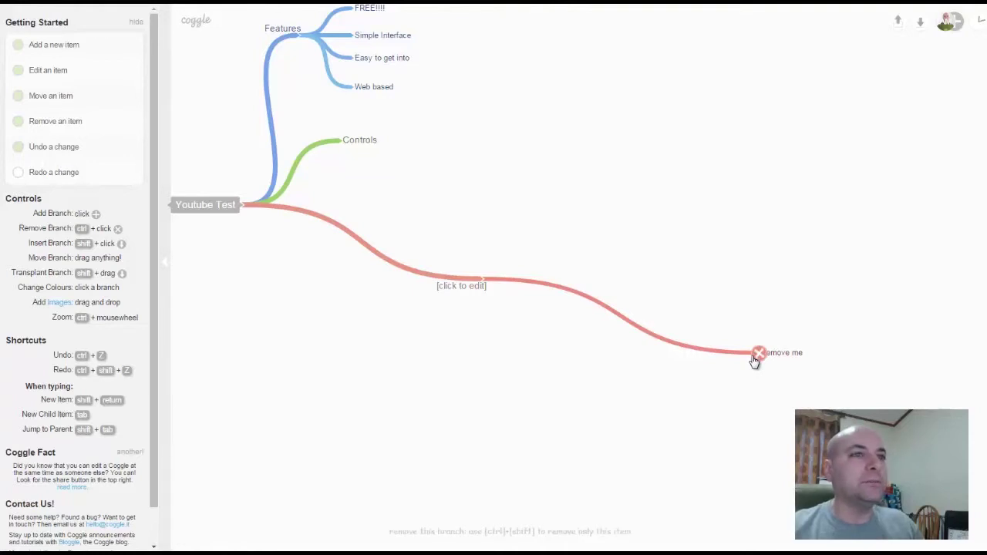
{"action": "left_click", "coordinate": [755, 358], "text": "ctrl"}
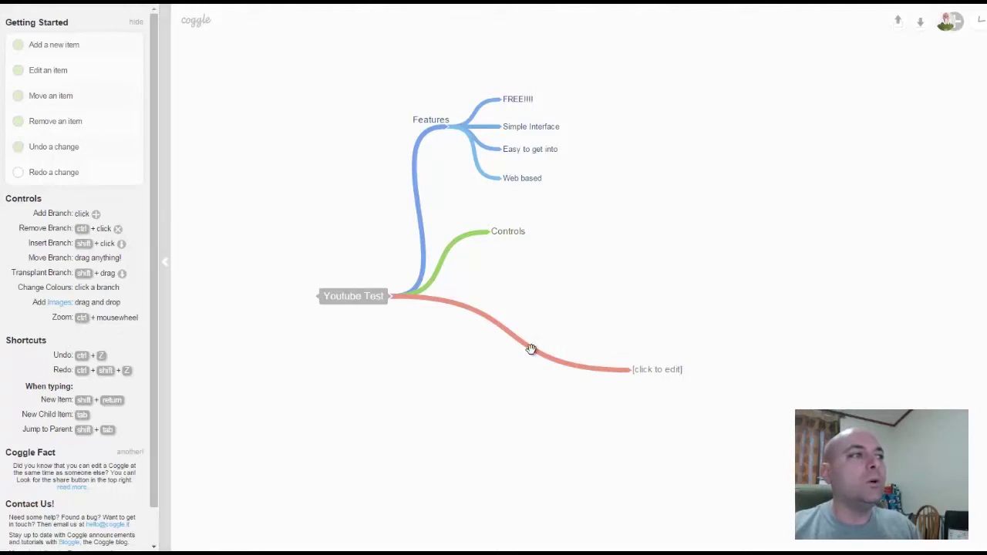
{"action": "scroll", "coordinate": [605, 370], "scroll_direction": "up", "scroll_amount": 1, "text": "ctrl"}
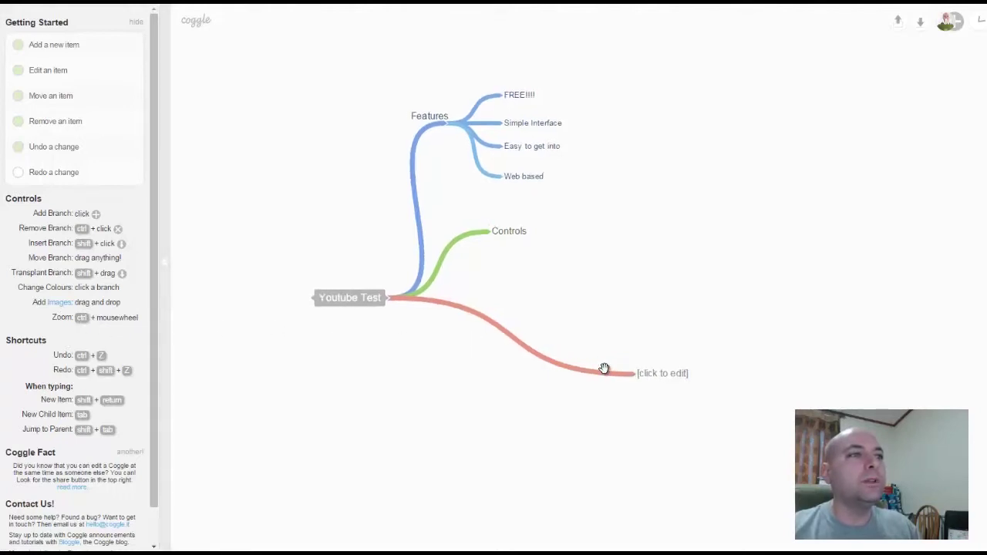
{"action": "scroll", "coordinate": [601, 363], "scroll_direction": "up", "scroll_amount": 2, "text": "ctrl"}
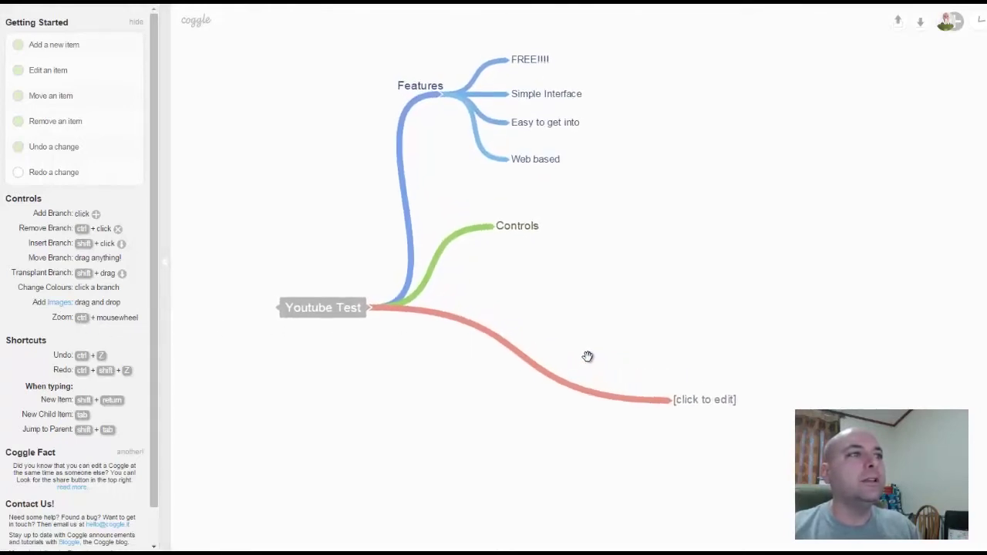
{"action": "scroll", "coordinate": [580, 337], "scroll_direction": "down", "scroll_amount": 2, "text": "ctrl"}
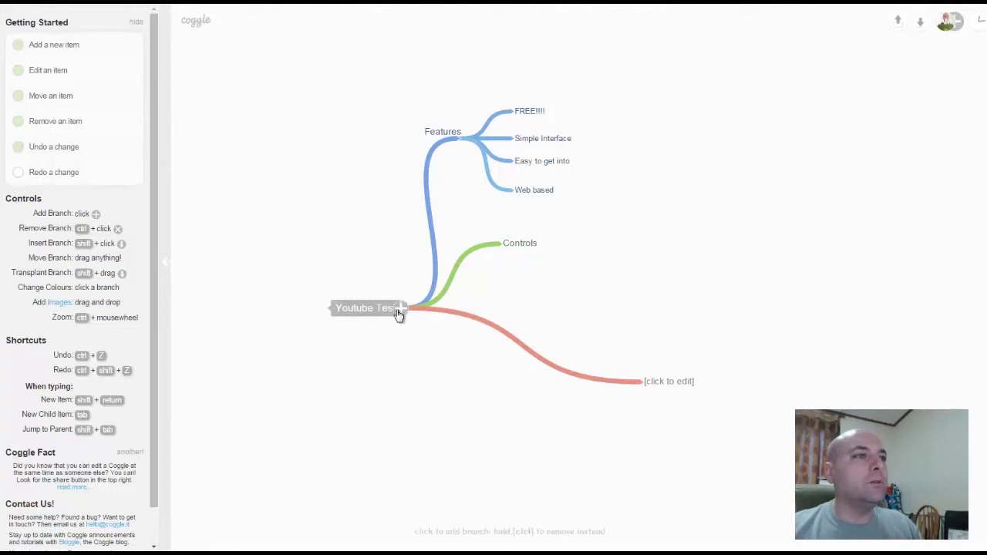
Step: Add a 'Shortcuts' branch off the Youtube Test node
{"action": "left_click", "coordinate": [399, 311]}
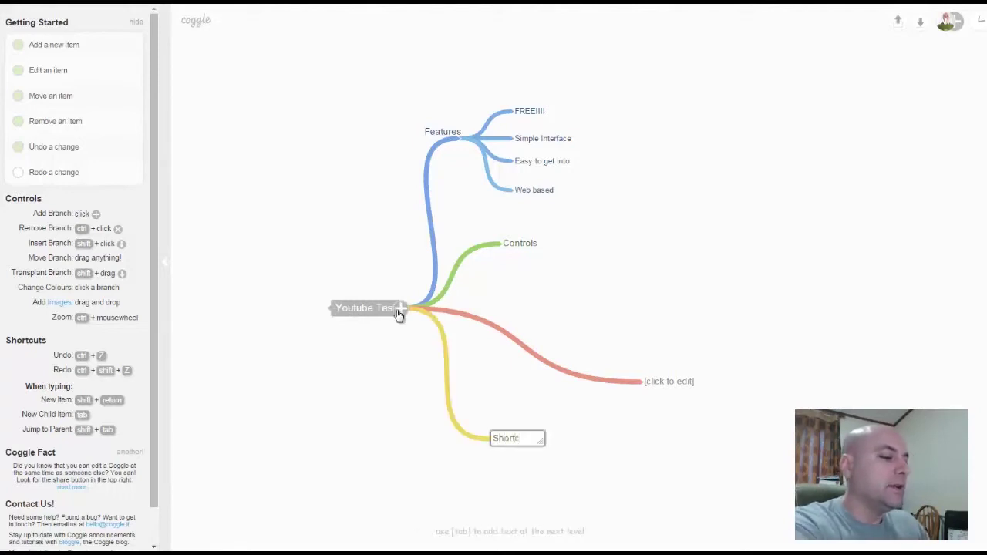
{"action": "type", "text": "Shortcuts"}
{"action": "key", "text": "Return"}
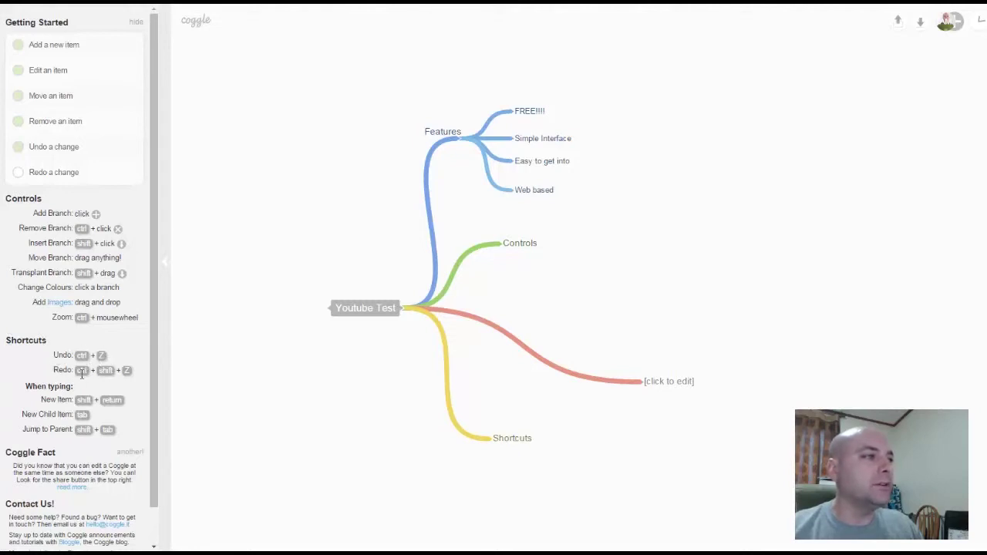
Step: Under Shortcuts add 'Undo: Ctrl + Z' and begin a second Ctrl + Shift + Z item
{"action": "left_click", "coordinate": [494, 444]}
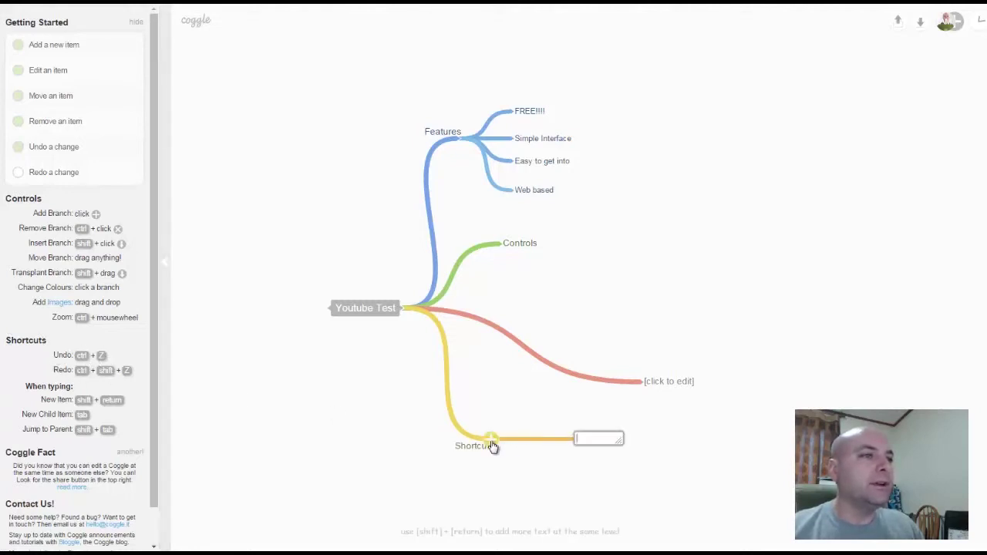
{"action": "type", "text": "Und"}
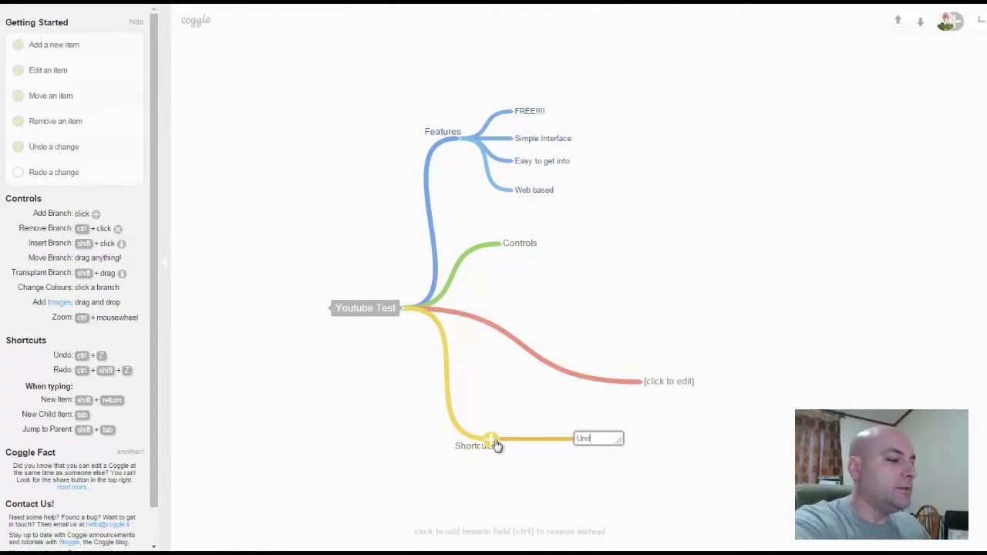
{"action": "type", "text": "o: "}
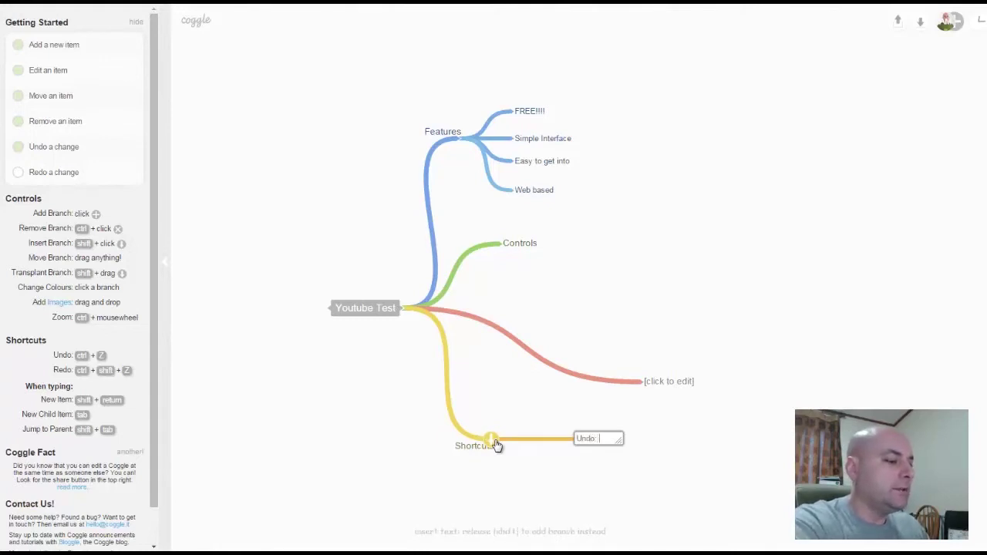
{"action": "type", "text": "Ctrl"}
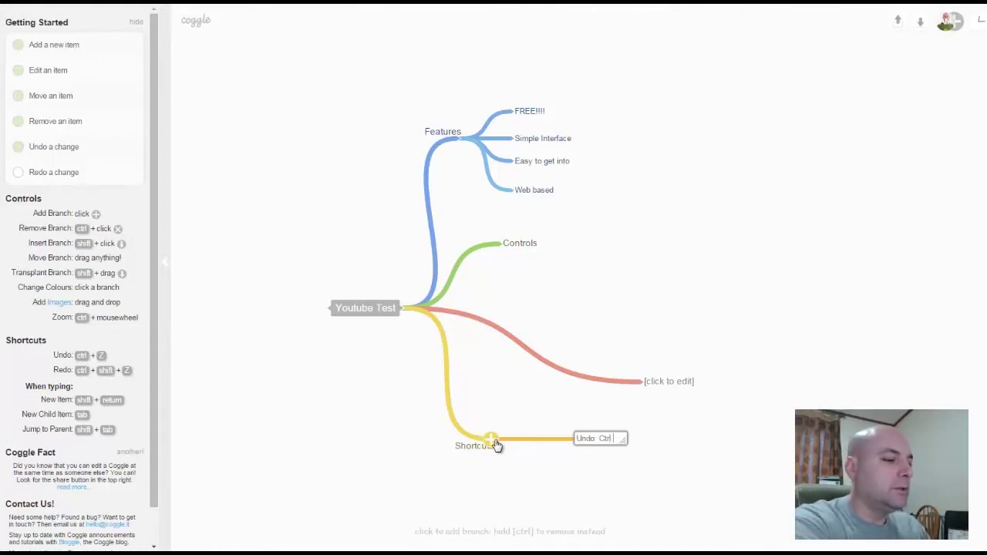
{"action": "type", "text": " + Z"}
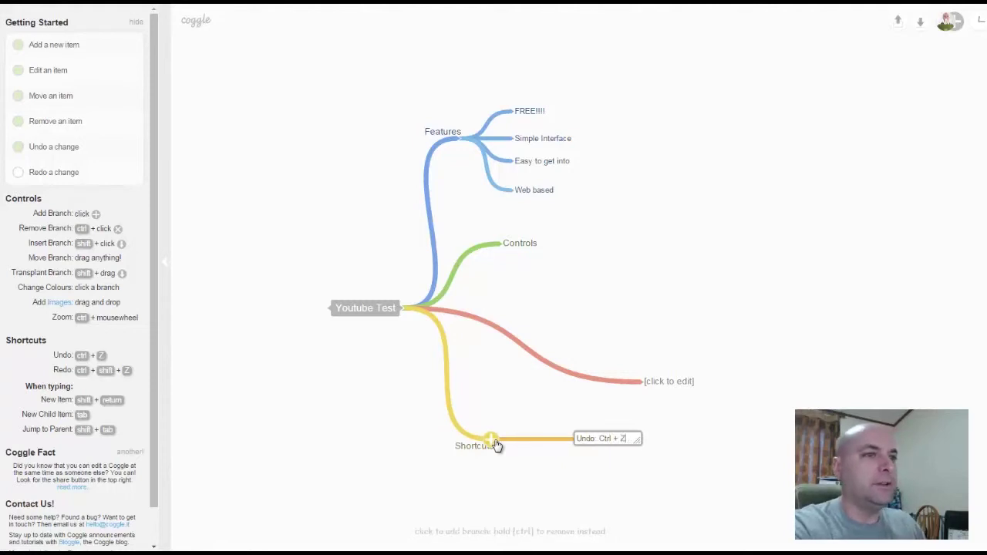
{"action": "key", "text": "Return"}
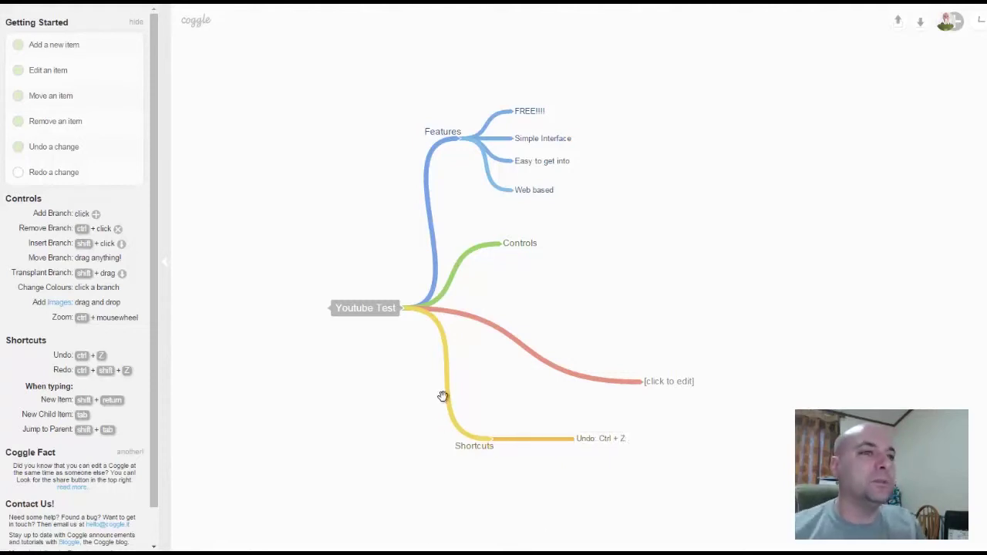
{"action": "left_click", "coordinate": [494, 447]}
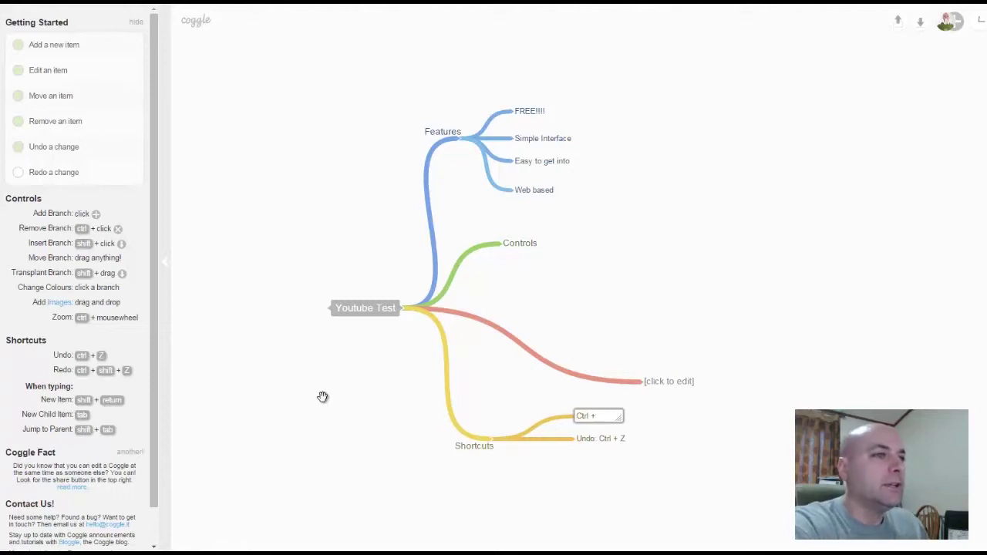
{"action": "type", "text": "hif"}
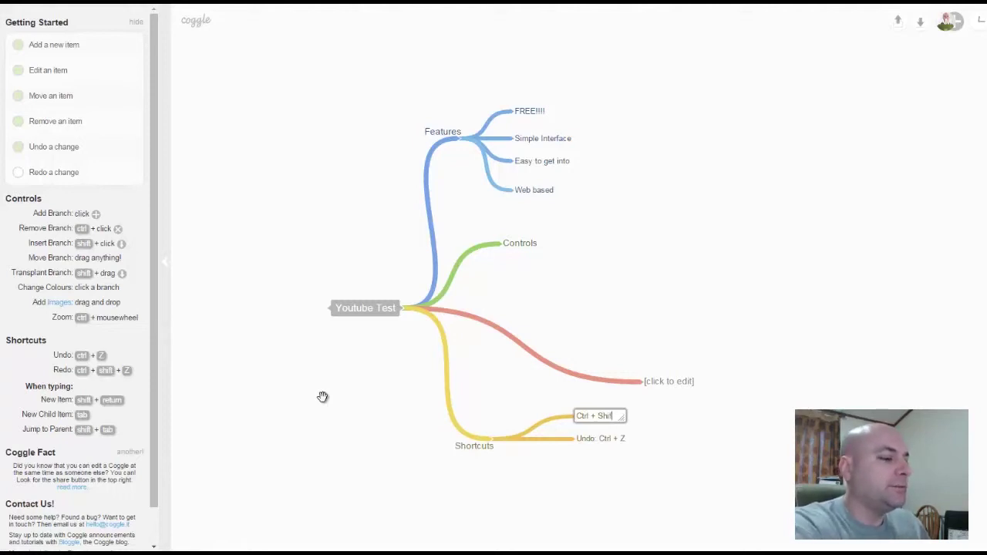
{"action": "type", "text": "t + Z"}
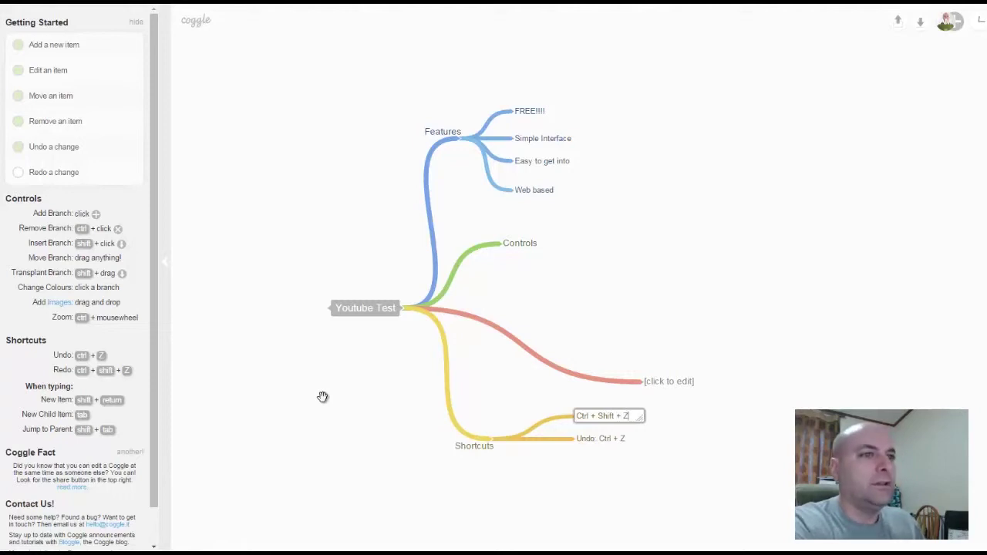
{"action": "key", "text": "Return"}
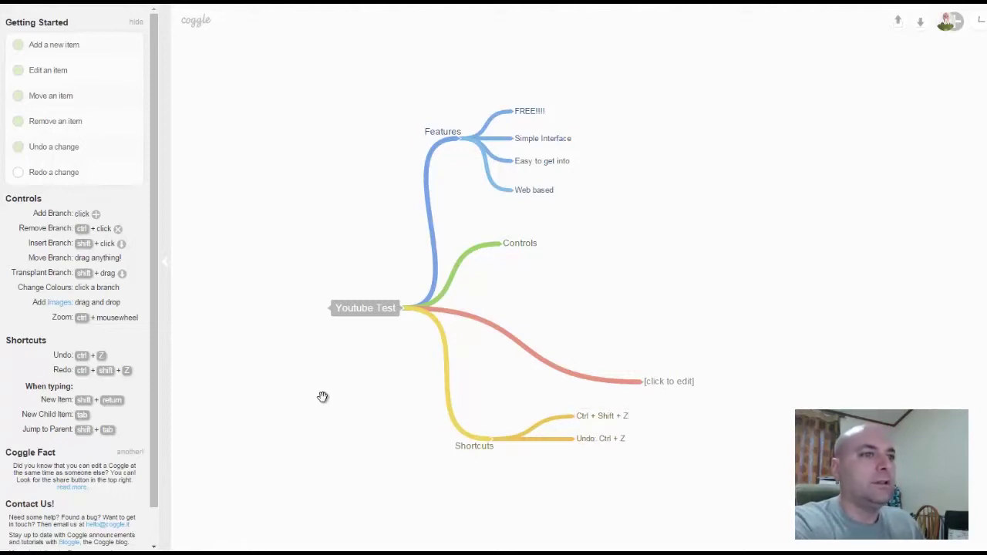
{"action": "scroll", "coordinate": [322, 378], "scroll_direction": "up", "scroll_amount": 1}
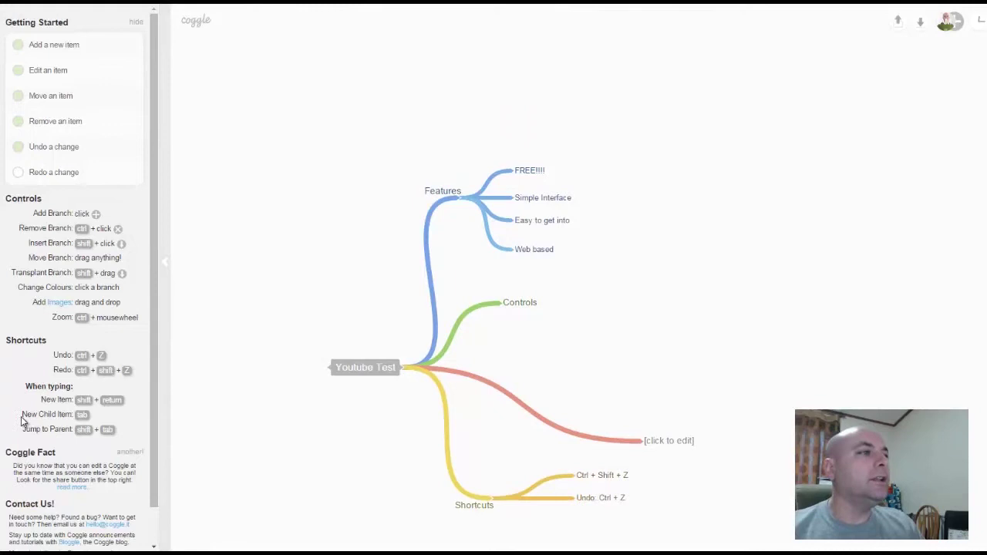
{"action": "scroll", "coordinate": [289, 400], "scroll_direction": "down", "scroll_amount": 3}
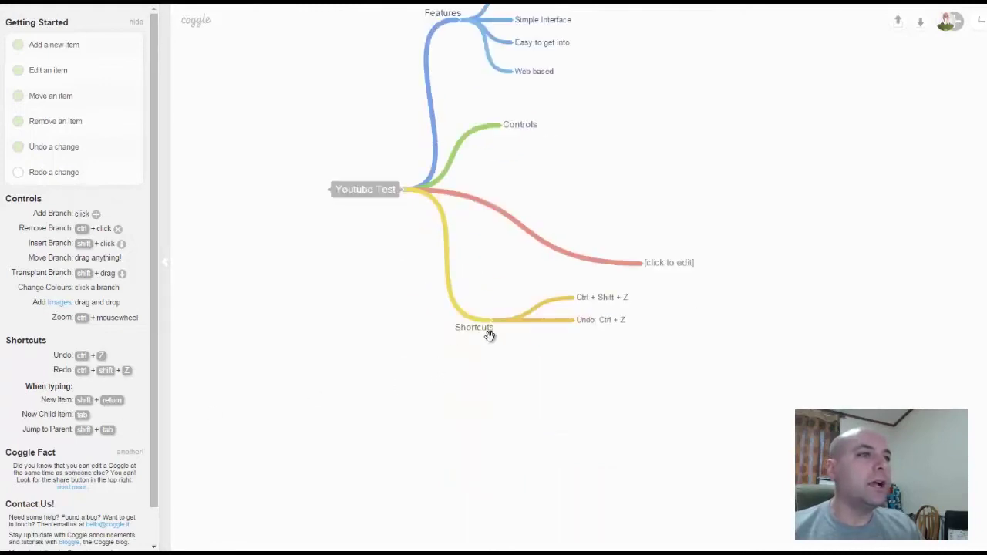
{"action": "key", "text": "Tab"}
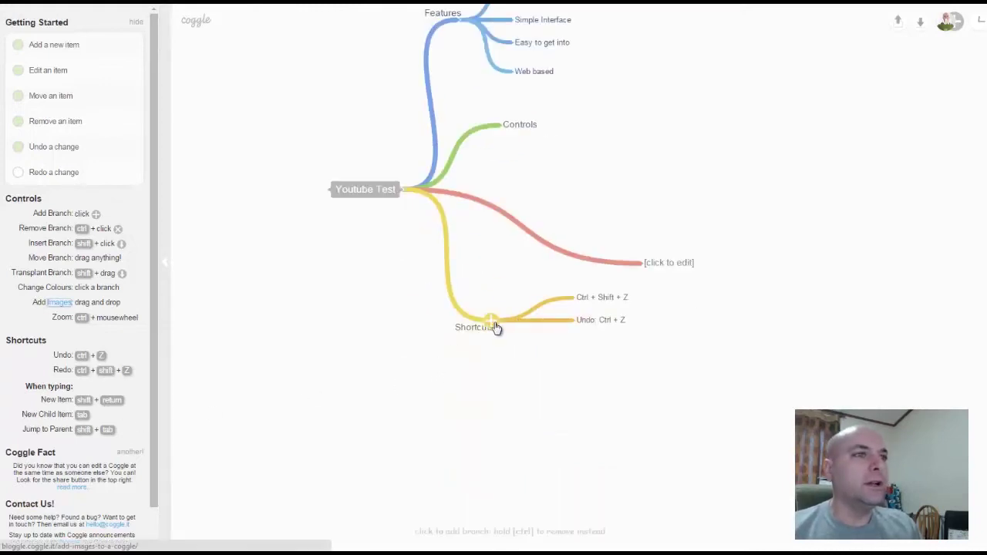
{"action": "key", "text": "Tab"}
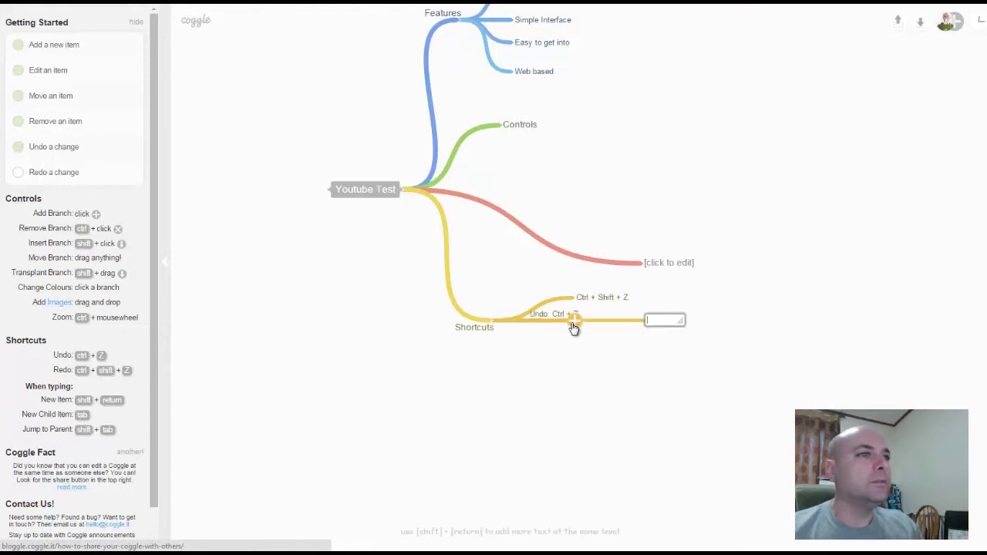
{"action": "key", "text": "Tab"}
{"action": "key", "text": "Tab"}
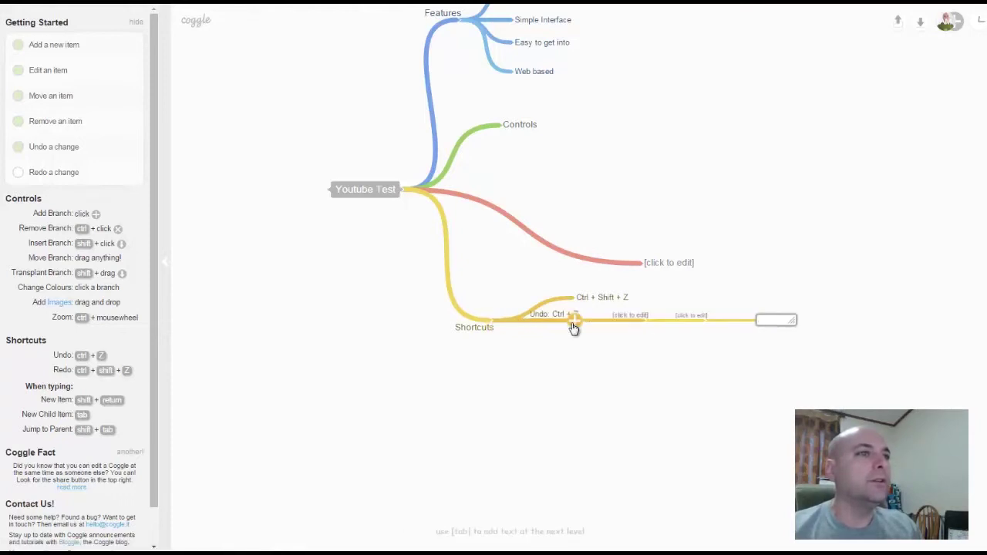
{"action": "key", "text": "Tab"}
{"action": "key", "text": "Tab"}
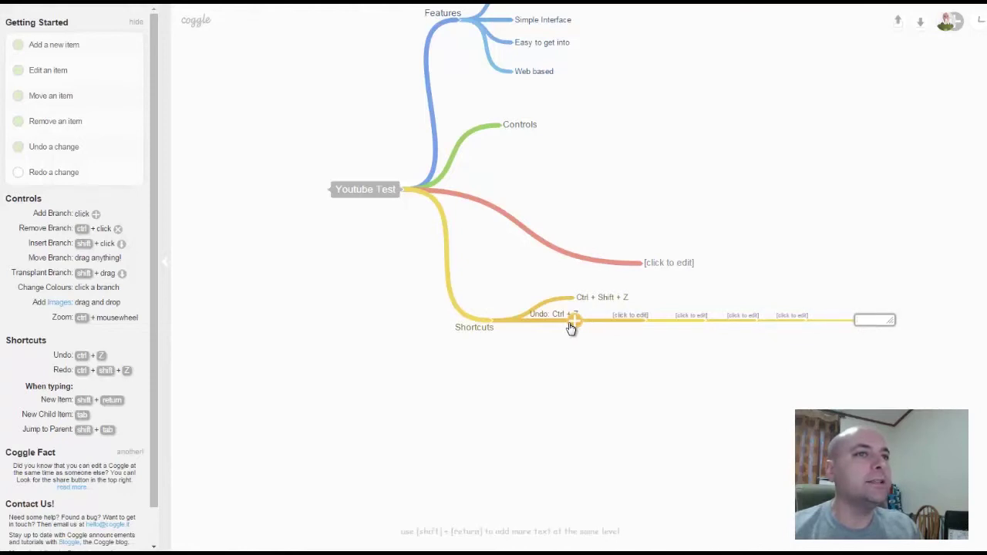
{"action": "key", "text": "Tab"}
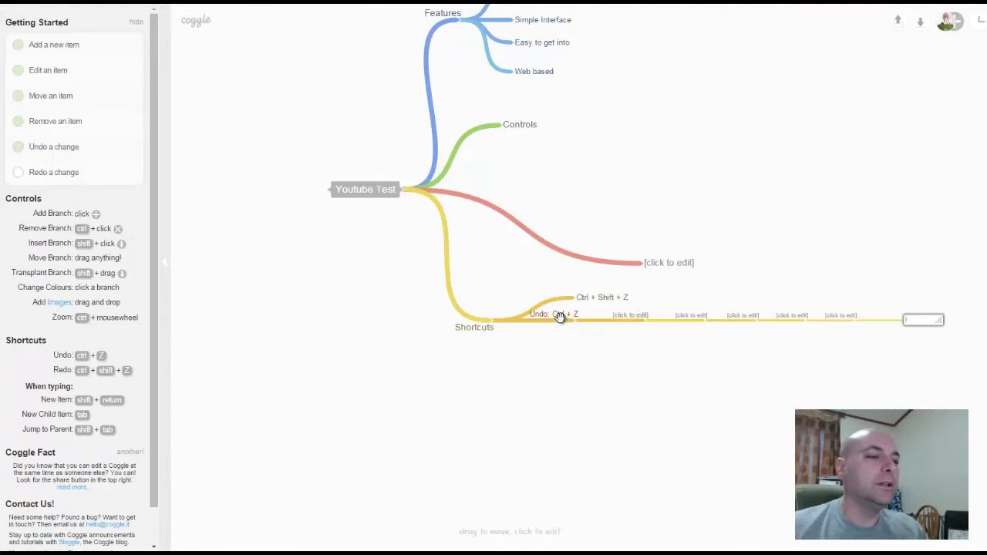
{"action": "key", "text": "ctrl+z"}
{"action": "key", "text": "ctrl+z"}
{"action": "key", "text": "ctrl+z"}
{"action": "key", "text": "ctrl+z"}
{"action": "key", "text": "ctrl+z"}
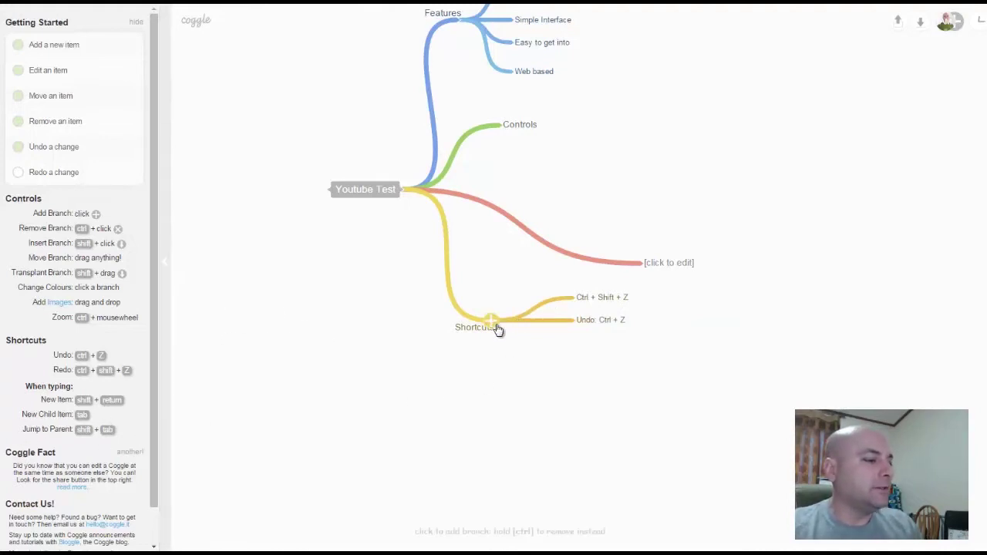
{"action": "key", "text": "shift"}
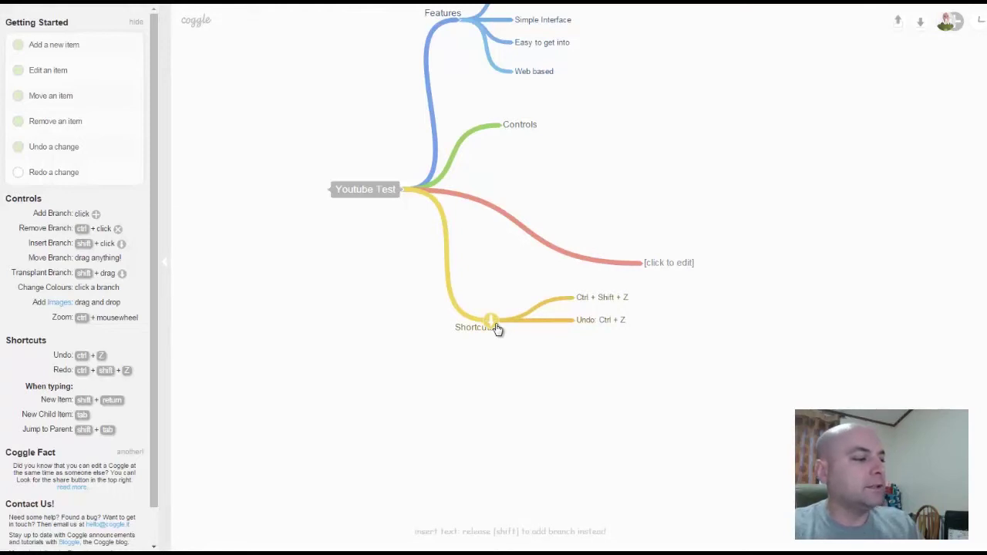
{"action": "left_click", "coordinate": [491, 322], "text": "shift"}
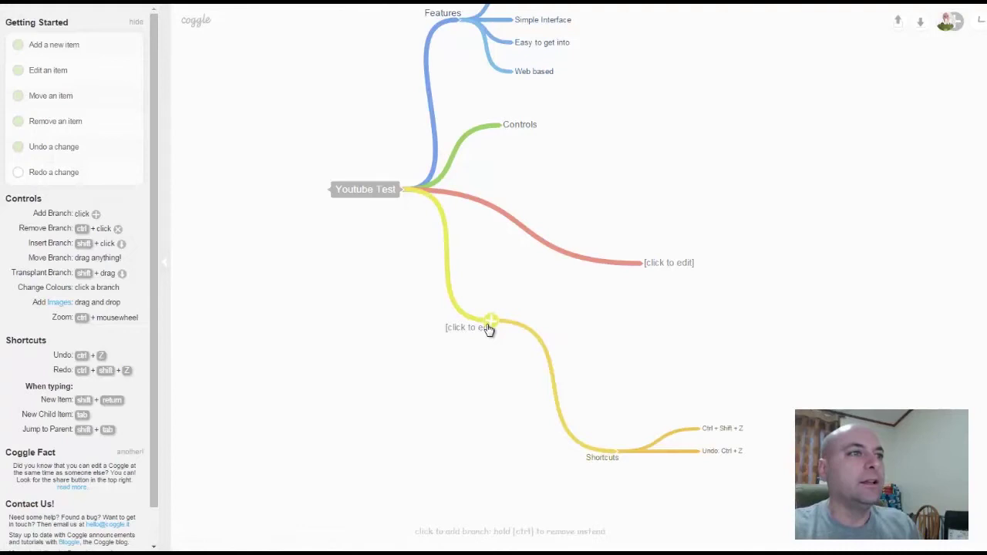
{"action": "left_click", "coordinate": [489, 324], "text": "ctrl+shift"}
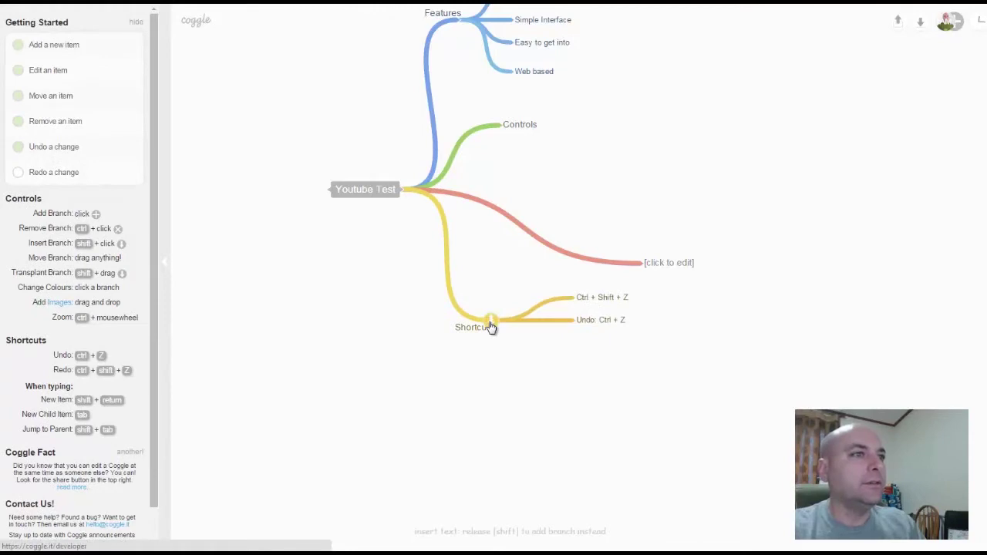
{"action": "scroll", "coordinate": [490, 327], "scroll_direction": "down", "scroll_amount": 1}
{"action": "key", "text": "shift+Tab"}
{"action": "key", "text": "shift+Tab"}
{"action": "key", "text": "shift+Tab"}
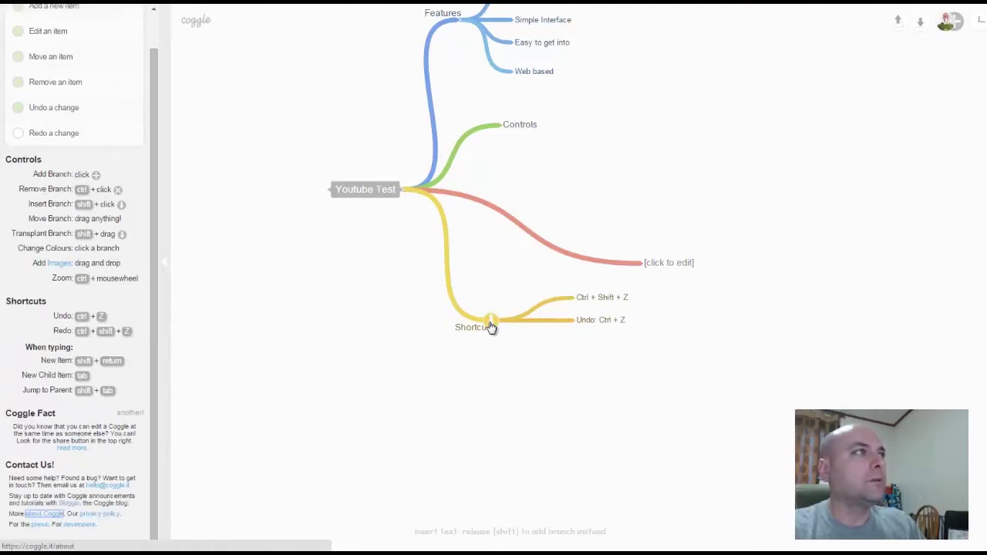
{"action": "left_click", "coordinate": [490, 327], "text": "shift"}
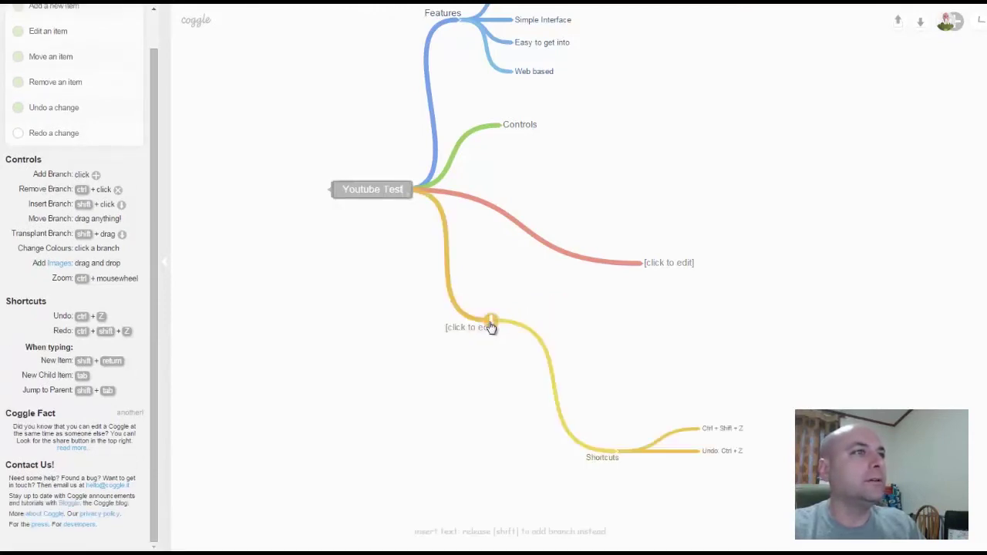
{"action": "key", "text": "ctrl+z"}
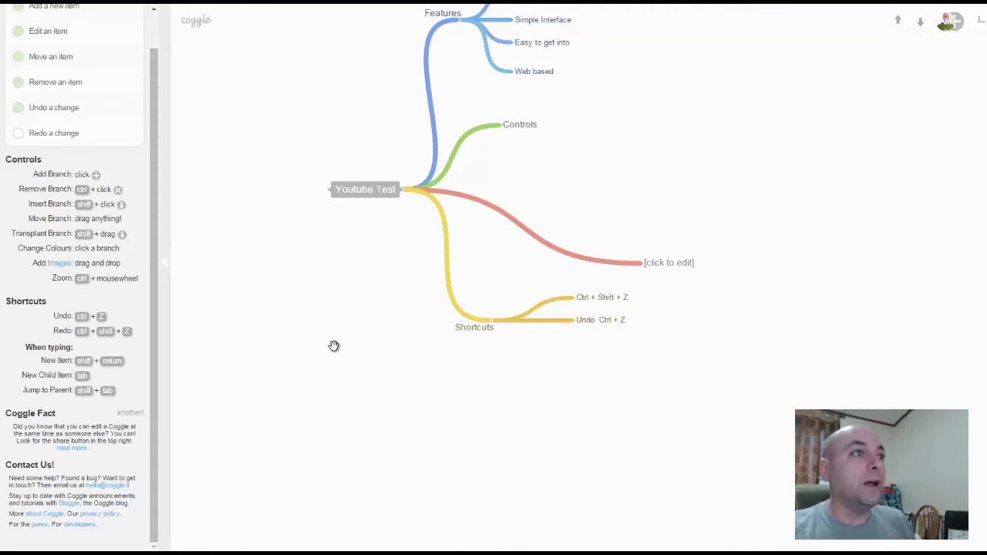
{"action": "left_click_drag", "start_coordinate": [313, 277], "coordinate": [277, 394]}
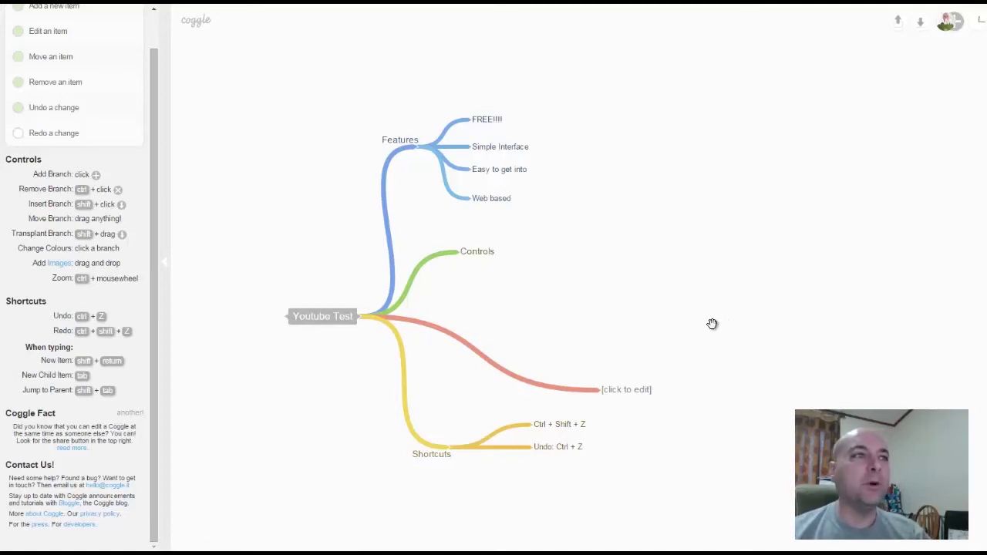
Step: Add an orange 'Formatting' branch off Youtube Test and move it up to the top right
{"action": "left_click", "coordinate": [358, 317]}
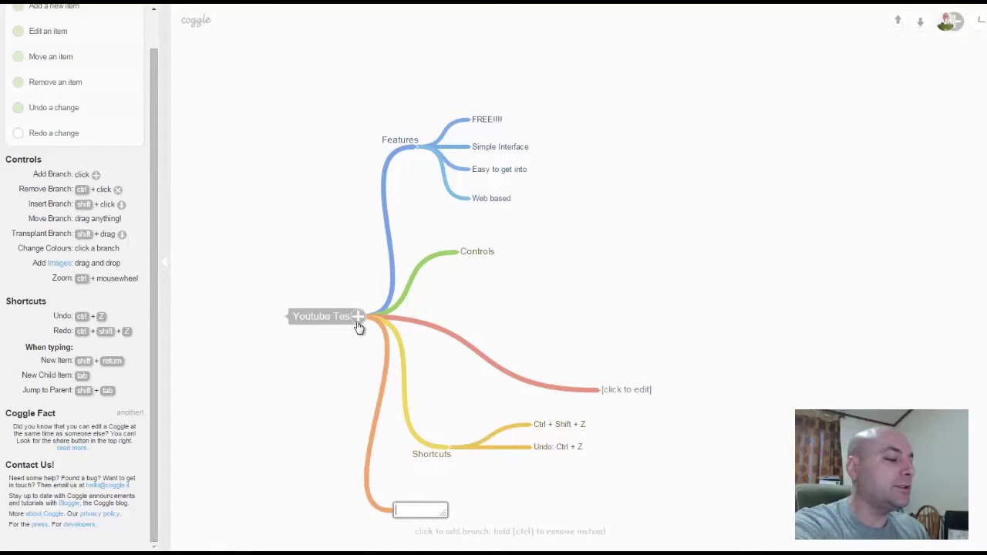
{"action": "type", "text": "Formattin"}
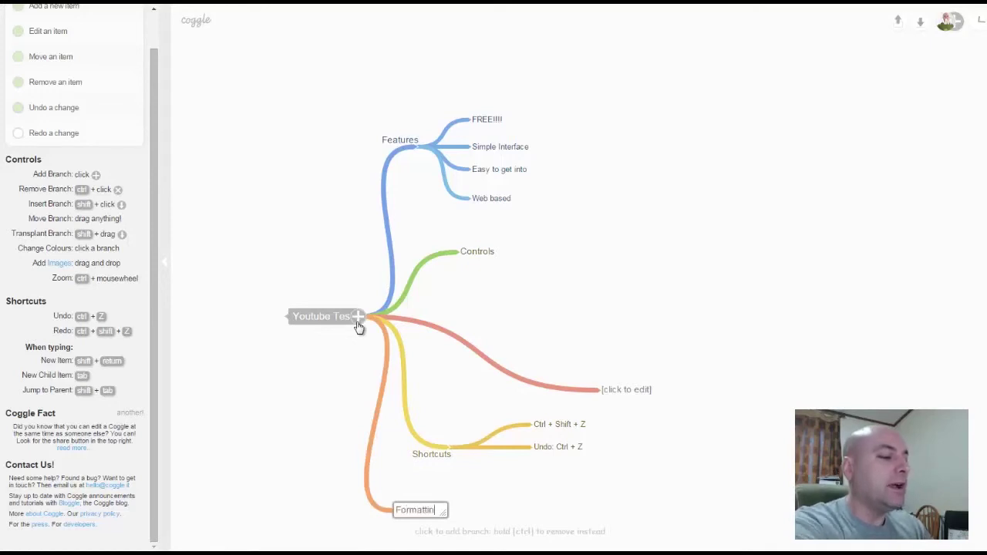
{"action": "type", "text": "g"}
{"action": "key", "text": "Return"}
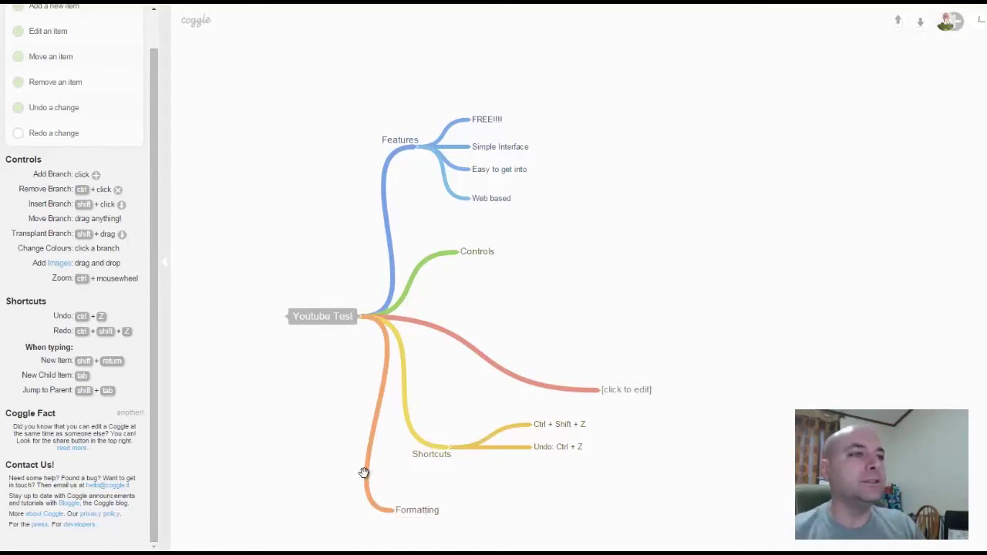
{"action": "left_click_drag", "start_coordinate": [393, 511], "coordinate": [606, 151]}
{"action": "left_click_drag", "start_coordinate": [316, 246], "coordinate": [211, 205]}
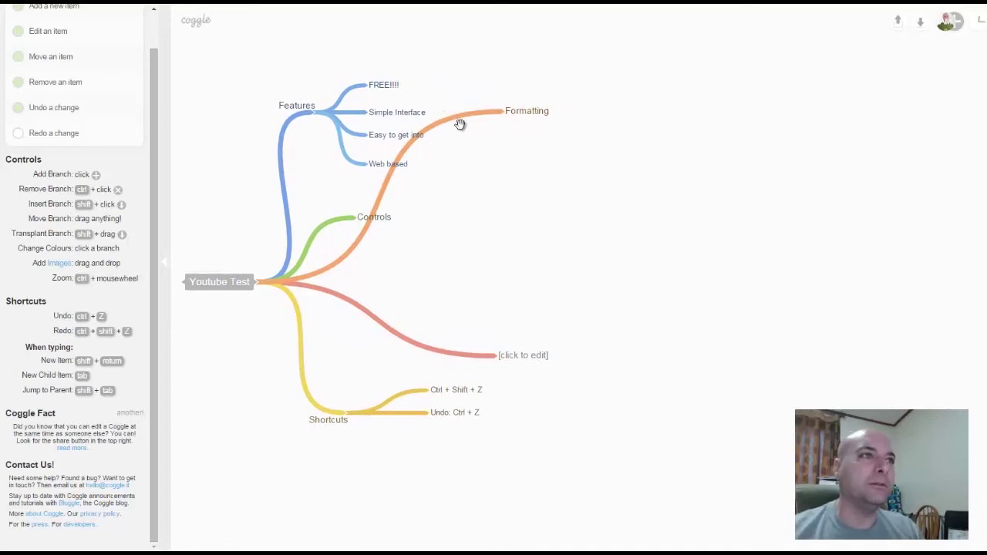
Step: Add a child under Formatting reading 'Bold **Bold**' so the second word renders bold
{"action": "left_click", "coordinate": [500, 116]}
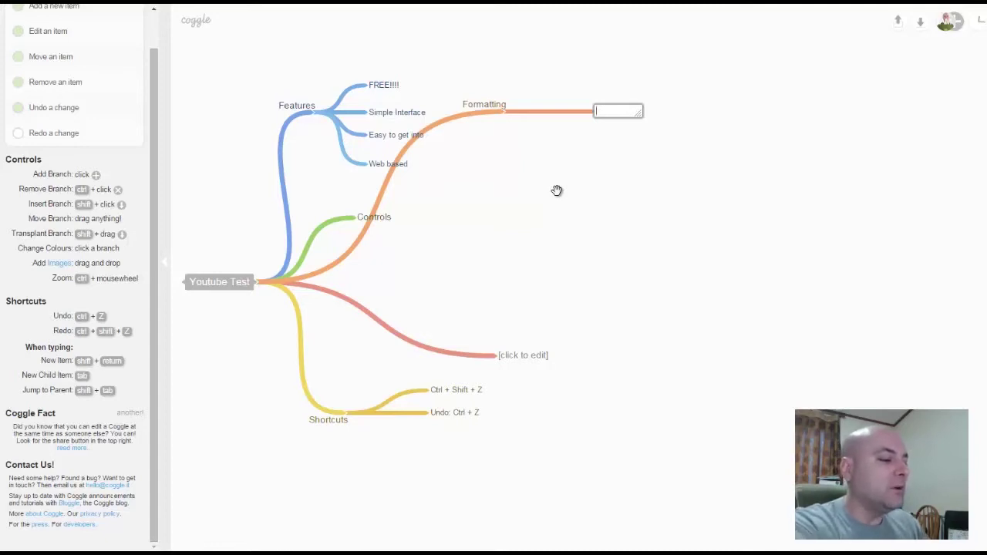
{"action": "type", "text": "Bold"}
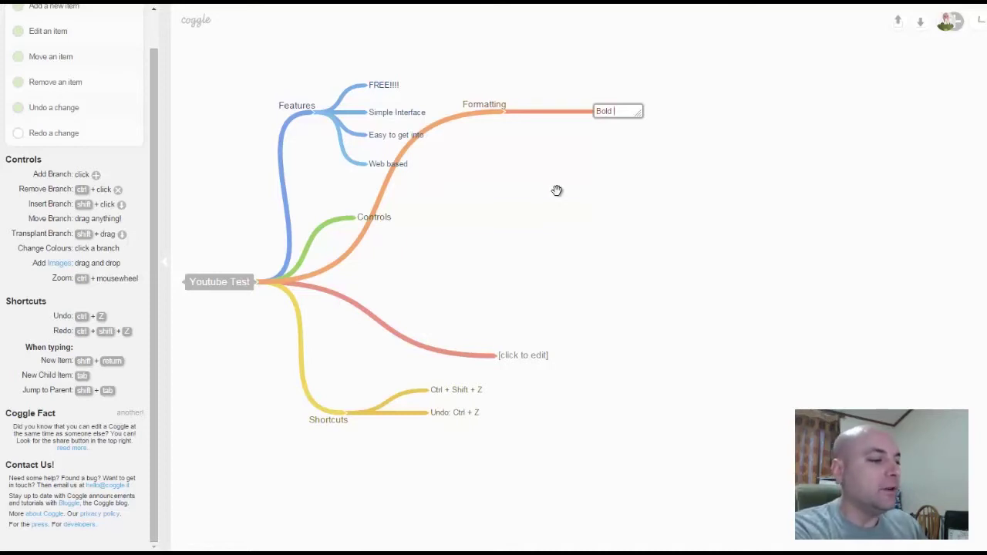
{"action": "type", "text": "**"}
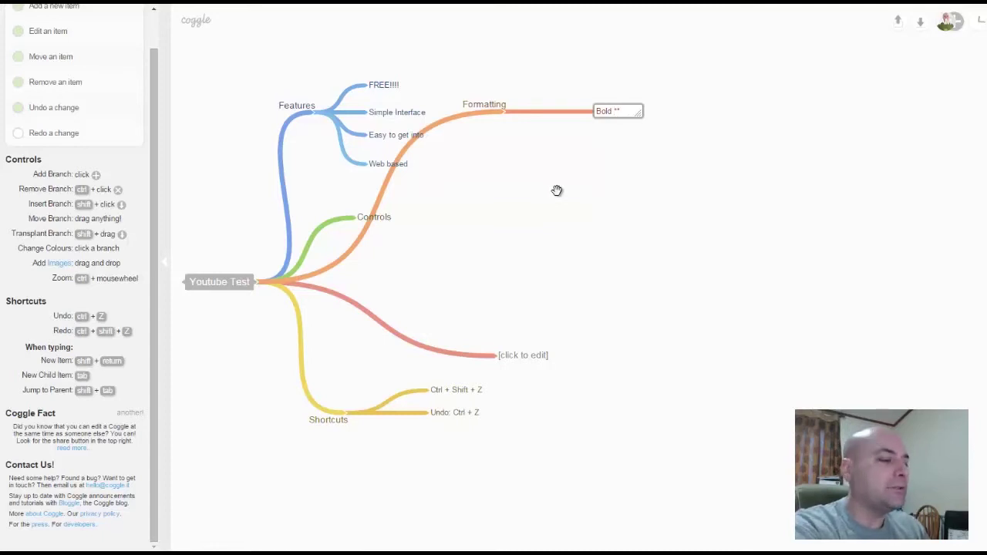
{"action": "type", "text": "Bold"}
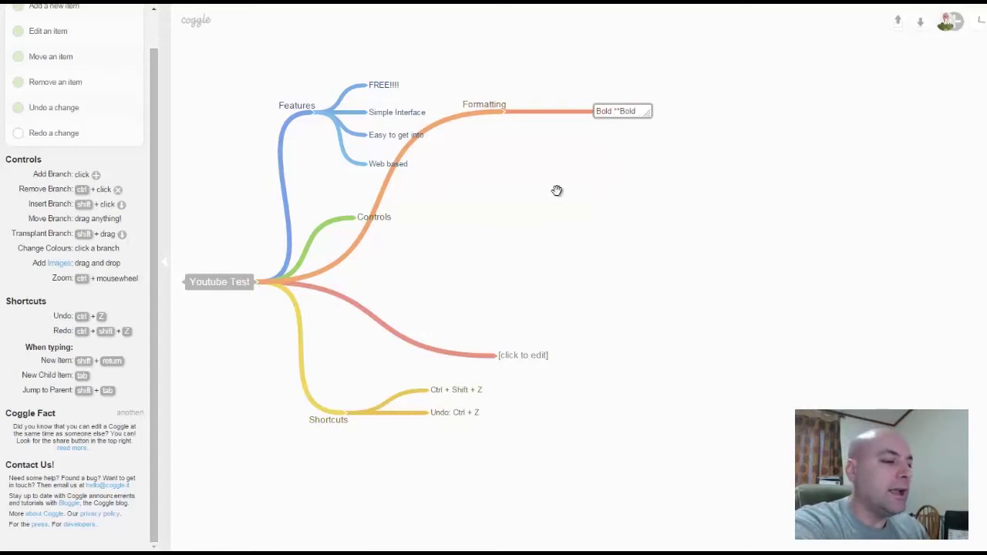
{"action": "type", "text": "**"}
{"action": "key", "text": "Return"}
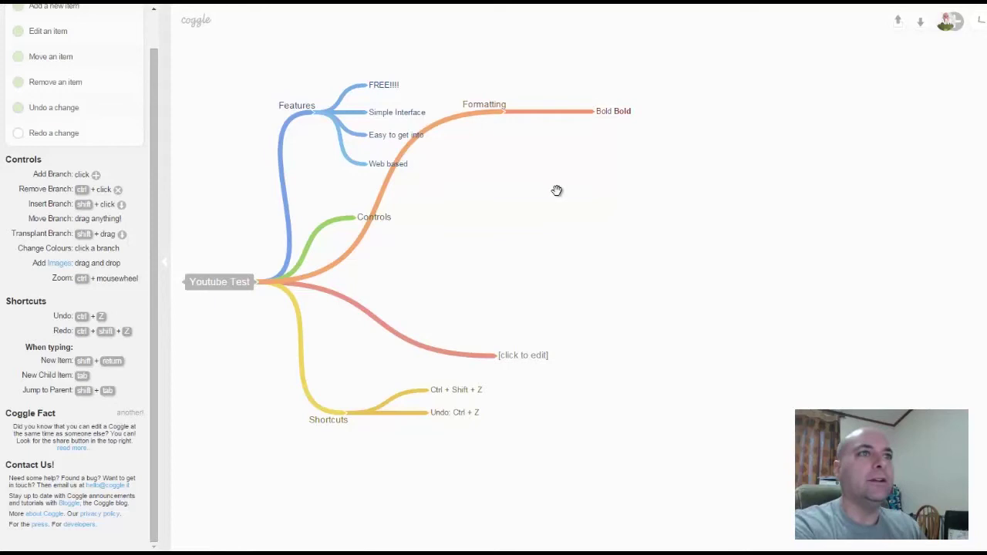
Step: Add an 'Italics' child under Formatting followed by the word *Italics* in italic markup
{"action": "left_click", "coordinate": [595, 113]}
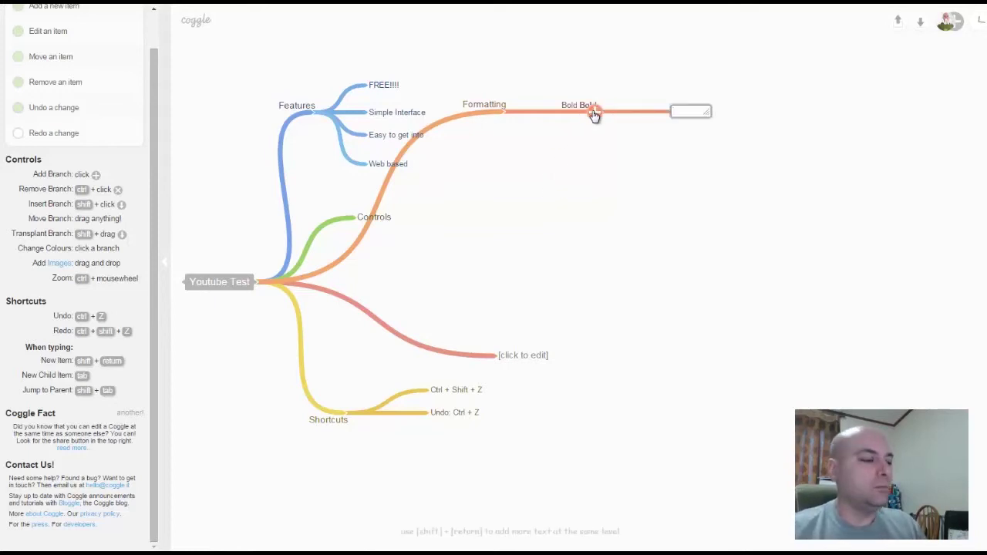
{"action": "left_click", "coordinate": [502, 114]}
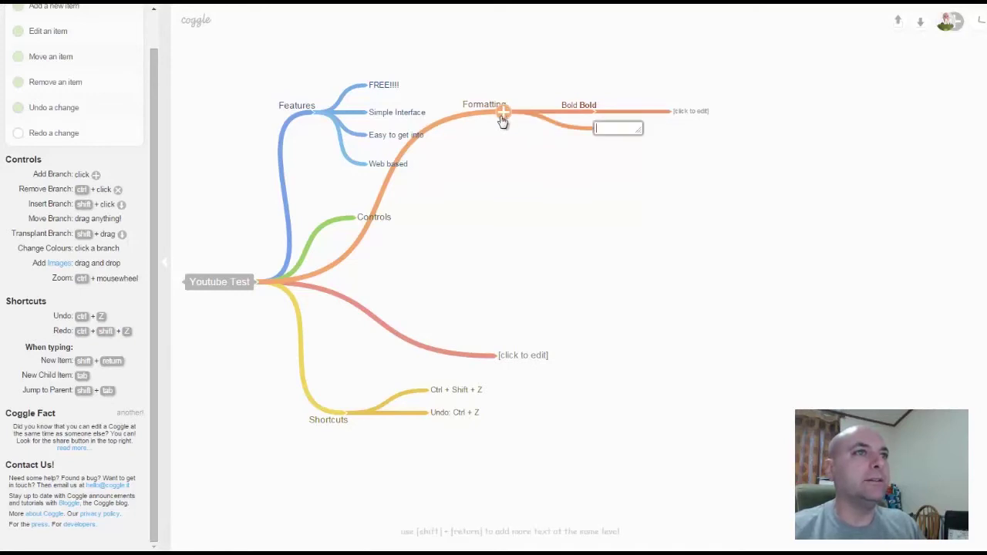
{"action": "type", "text": "I"}
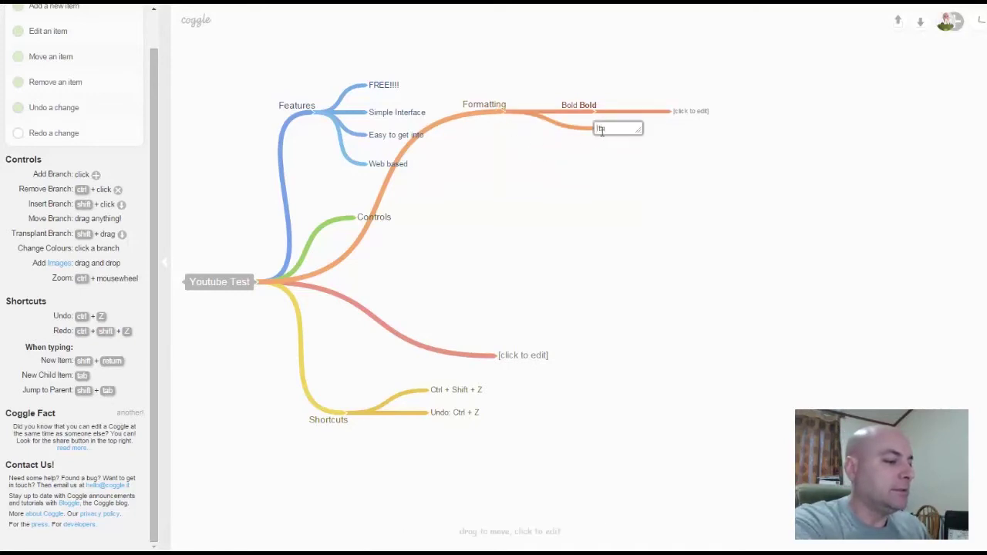
{"action": "type", "text": "talics"}
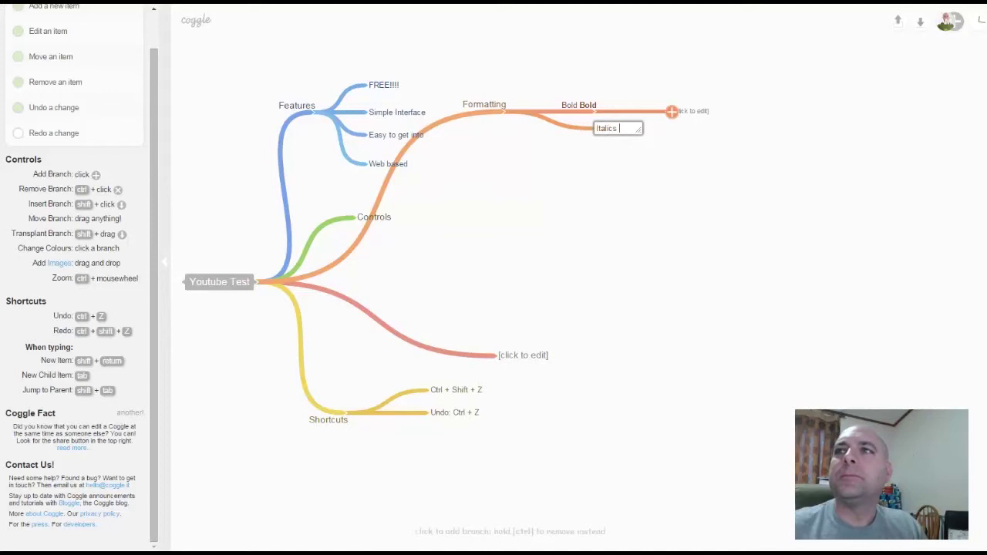
{"action": "key", "text": "Return"}
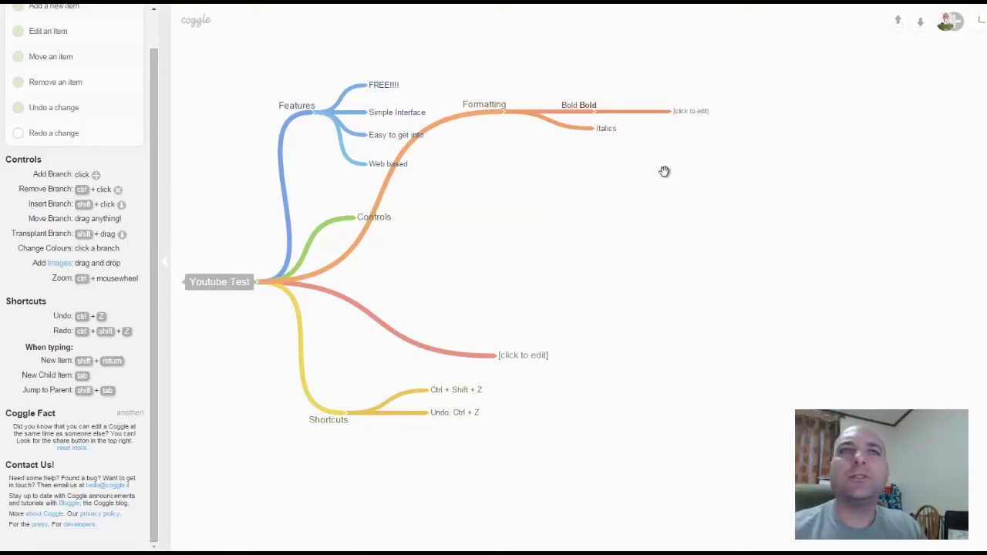
{"action": "left_click", "coordinate": [621, 125]}
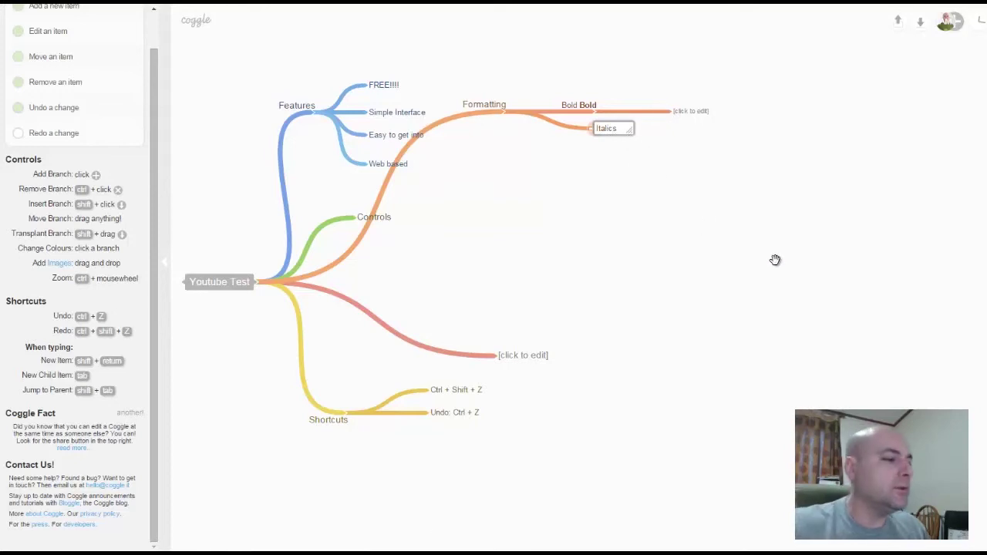
{"action": "type", "text": "*"}
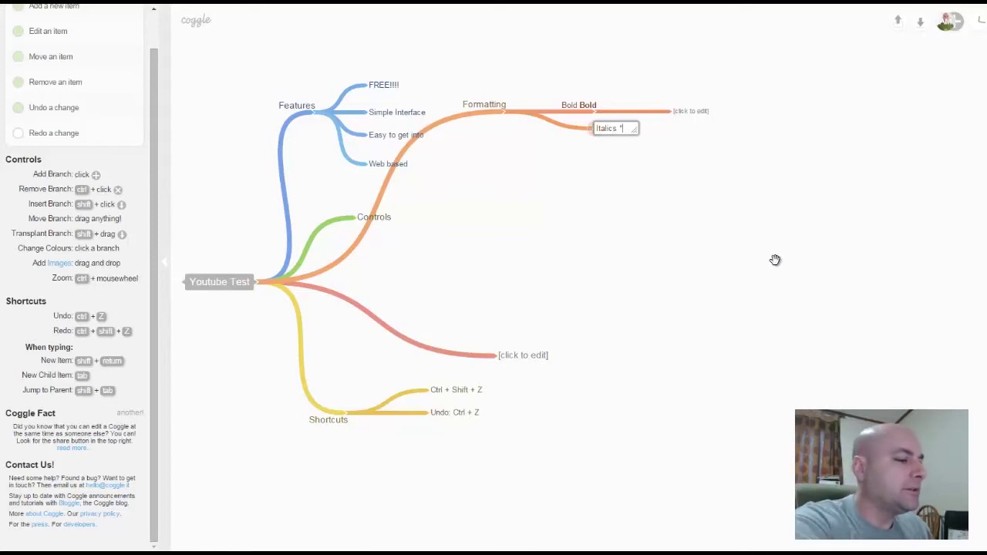
{"action": "type", "text": "Italics"}
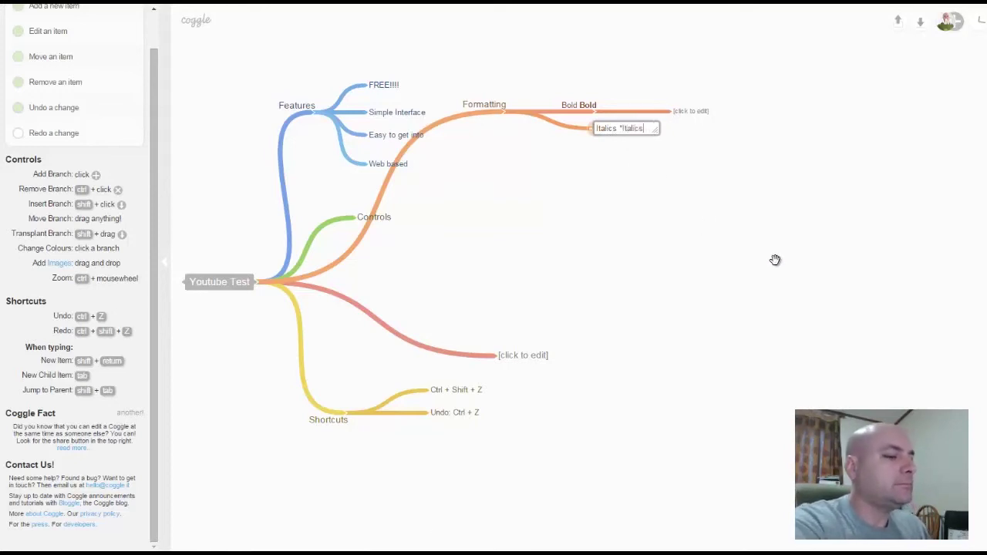
{"action": "type", "text": "*"}
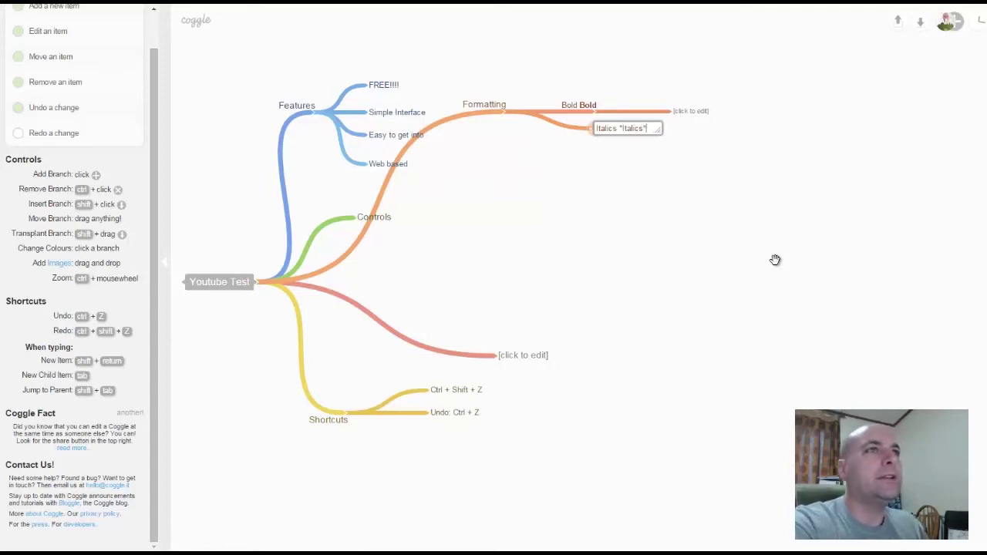
{"action": "key", "text": "Return"}
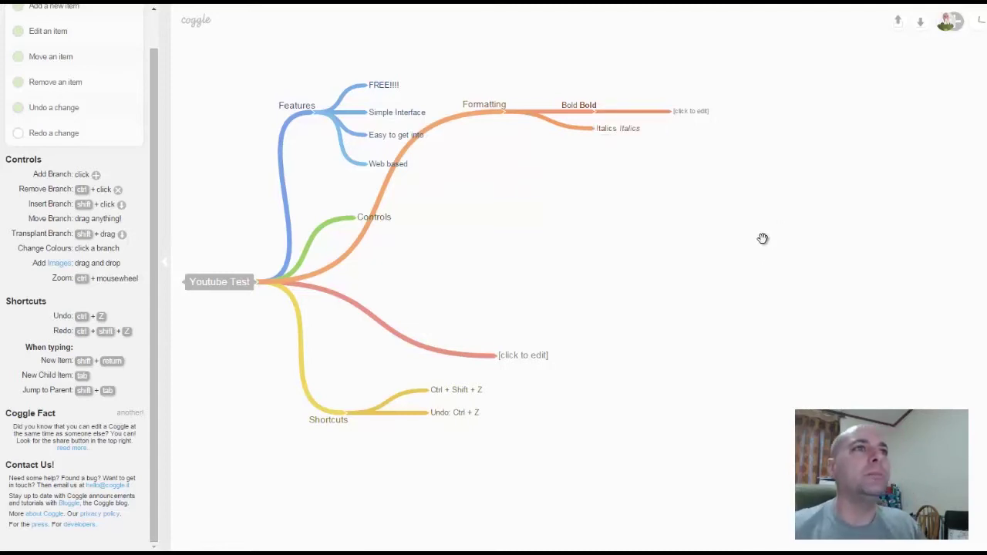
Step: Add a 'Strikethrough ~~Strike~~' child under Formatting with the word Strike struck through
{"action": "left_click", "coordinate": [503, 113]}
{"action": "type", "text": "Strike"}
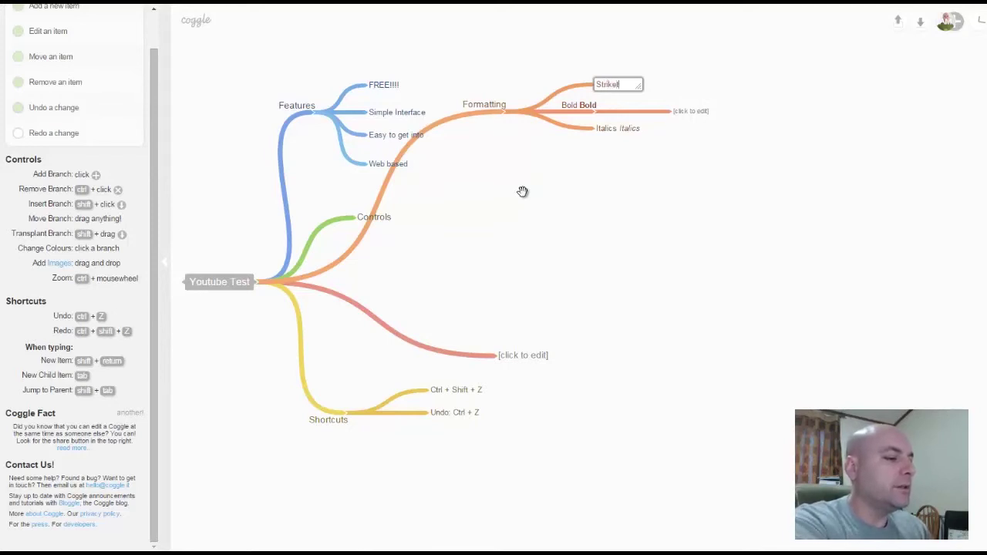
{"action": "type", "text": "through "}
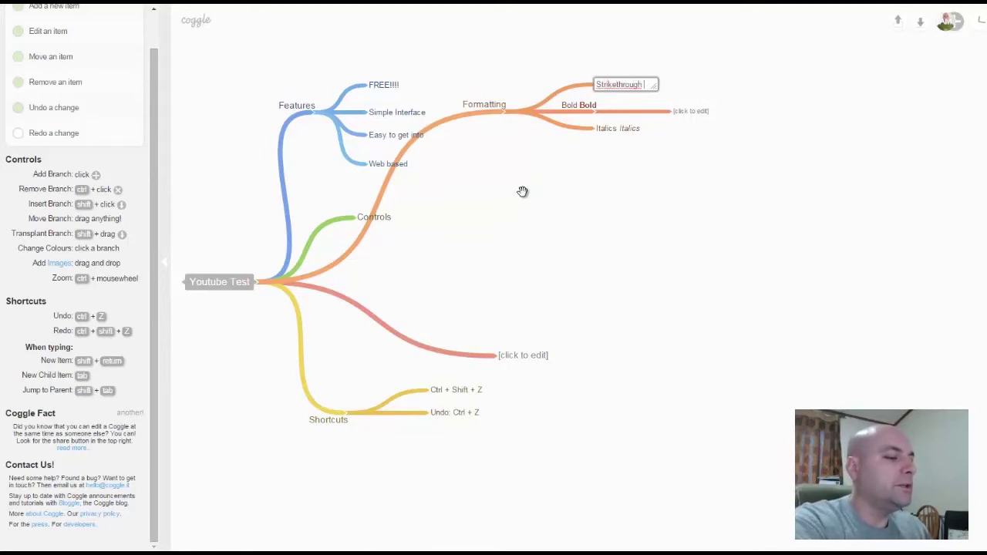
{"action": "type", "text": "~~"}
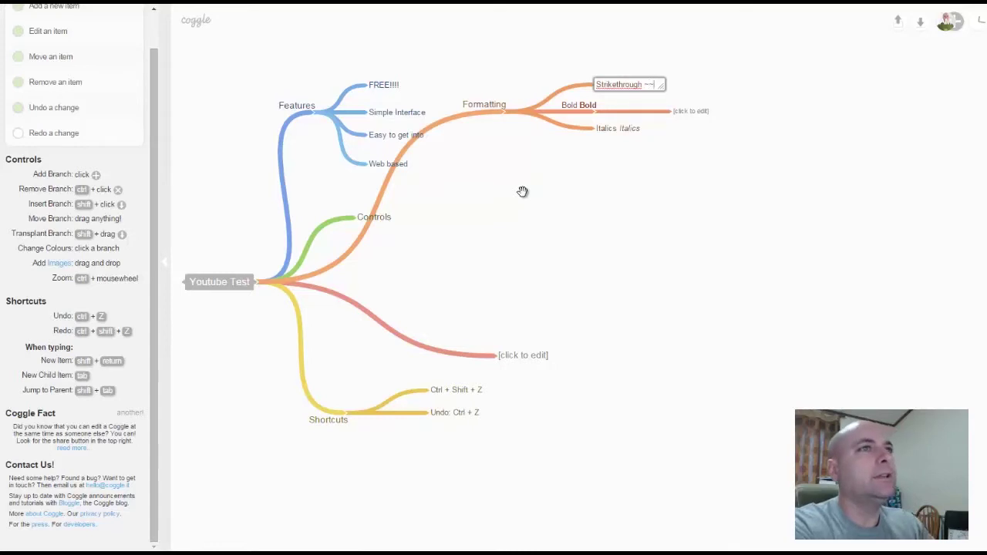
{"action": "type", "text": "Strike"}
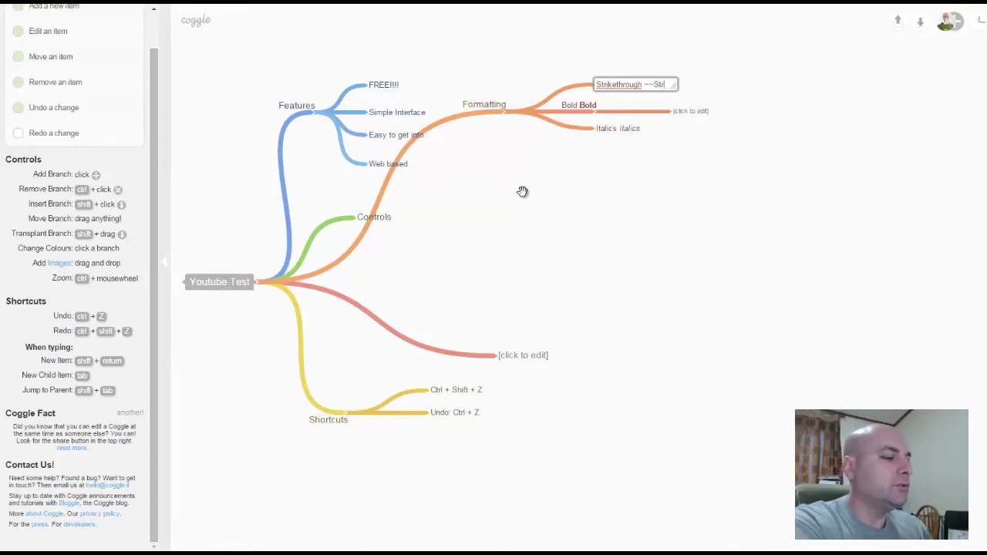
{"action": "type", "text": "~~"}
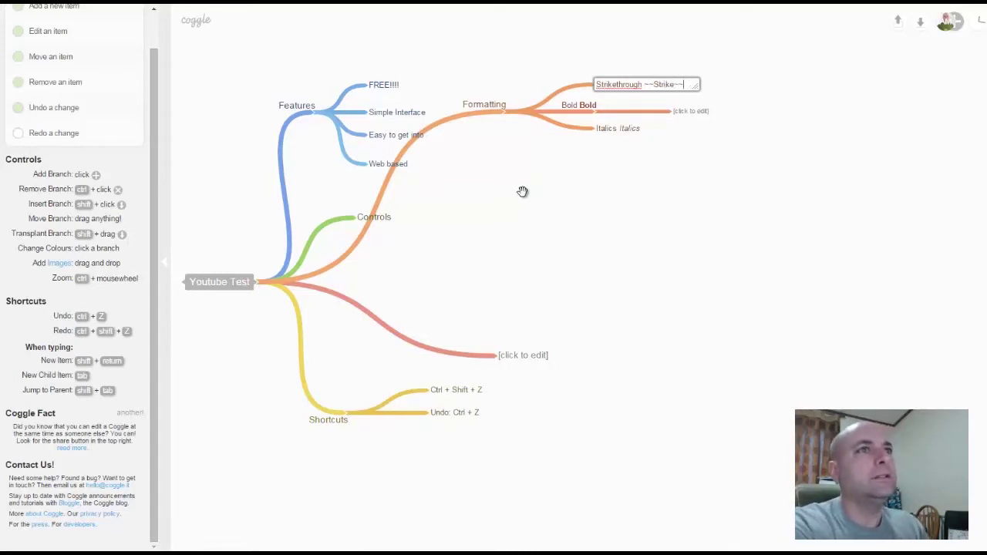
{"action": "key", "text": "Return"}
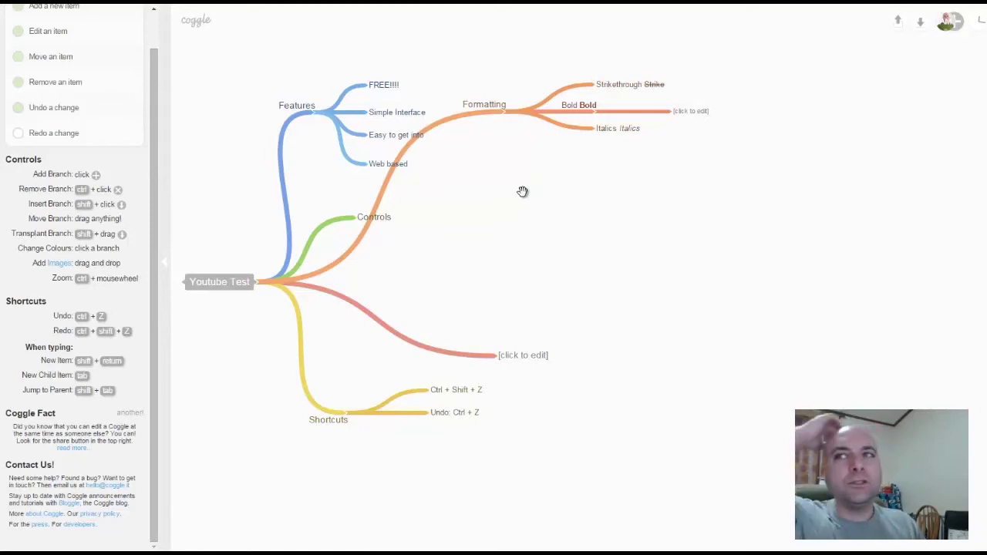
Step: Add checkbox items '-[X] Checked' (ticked) and '- [ ] Unchecked' (empty) under Formatting
{"action": "left_click", "coordinate": [502, 121]}
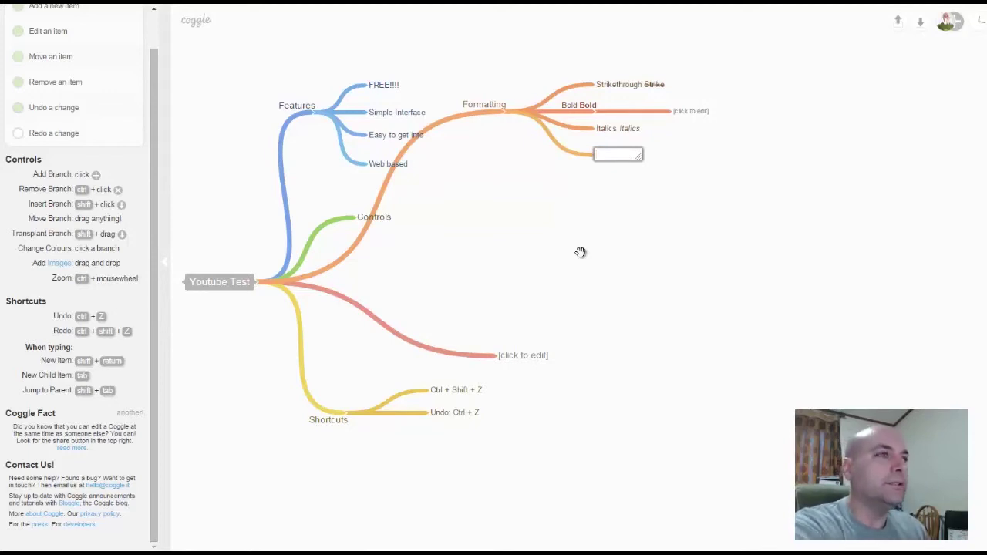
{"action": "type", "text": "-"}
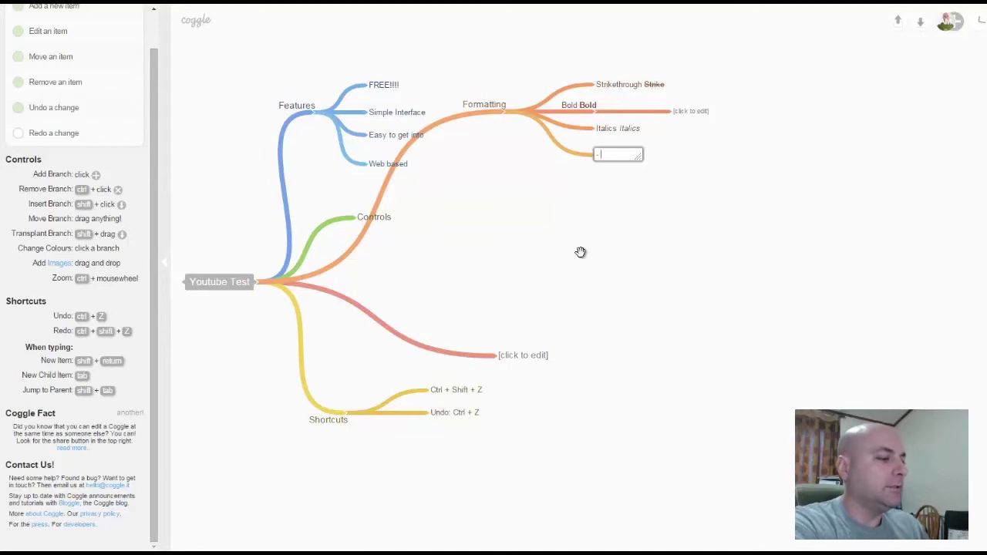
{"action": "type", "text": "["}
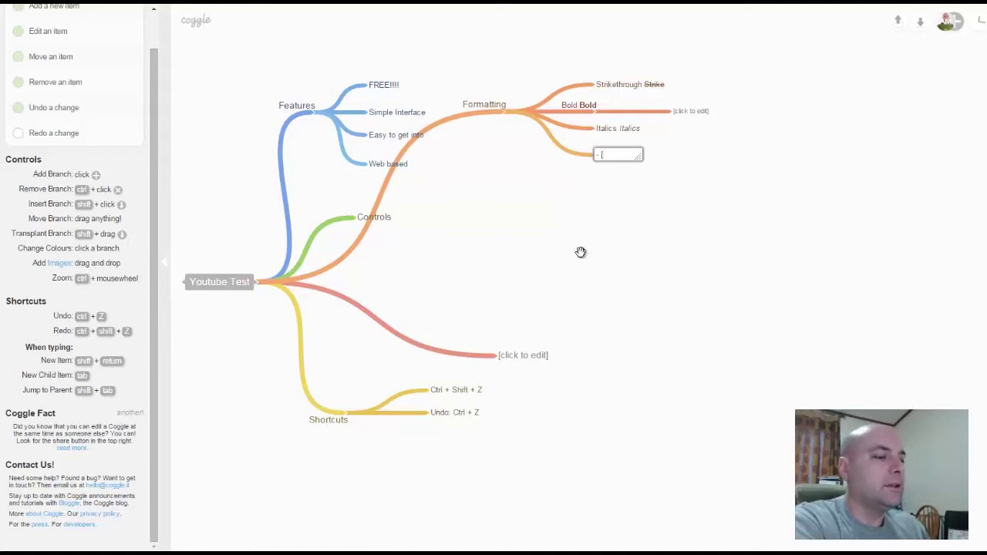
{"action": "type", "text": "X] C"}
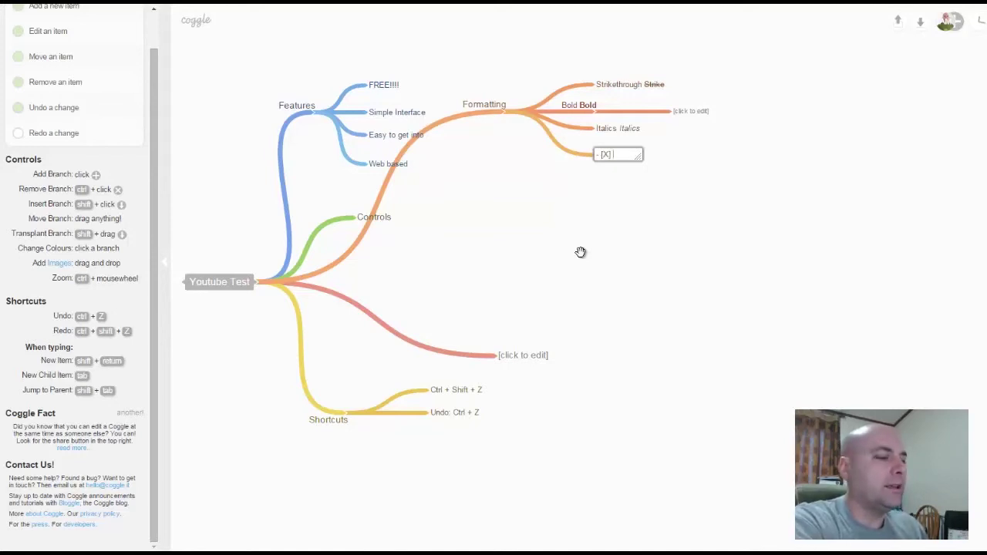
{"action": "type", "text": "hecked"}
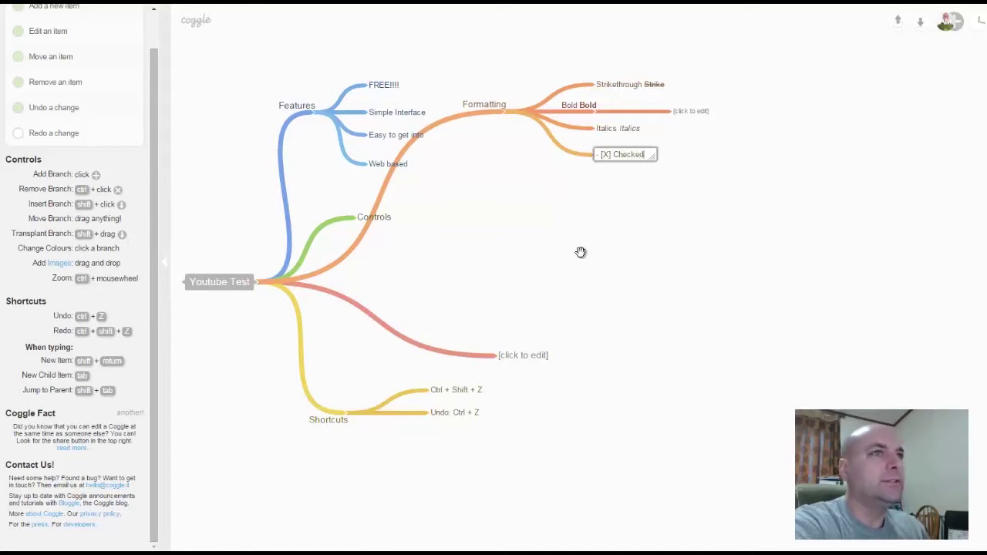
{"action": "key", "text": "Return"}
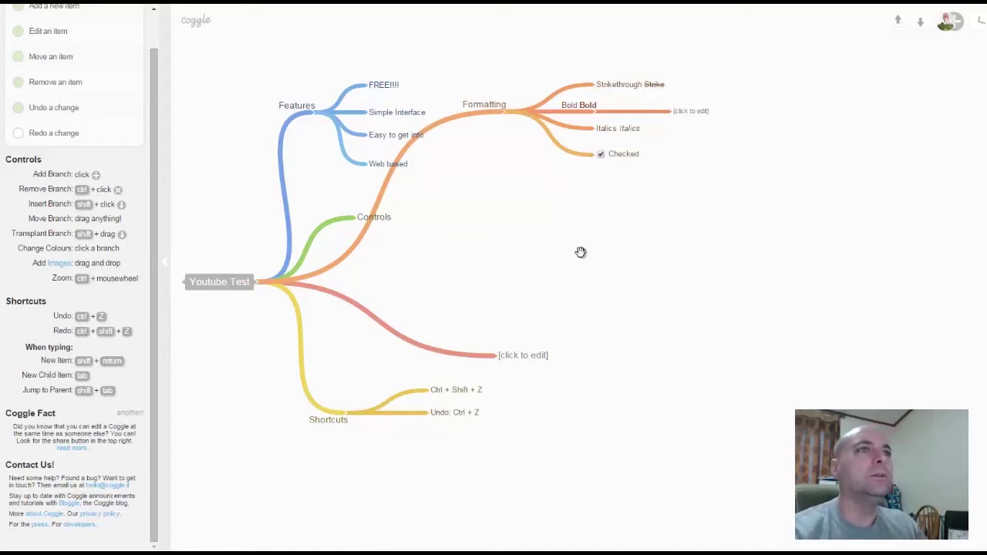
{"action": "left_click", "coordinate": [505, 113]}
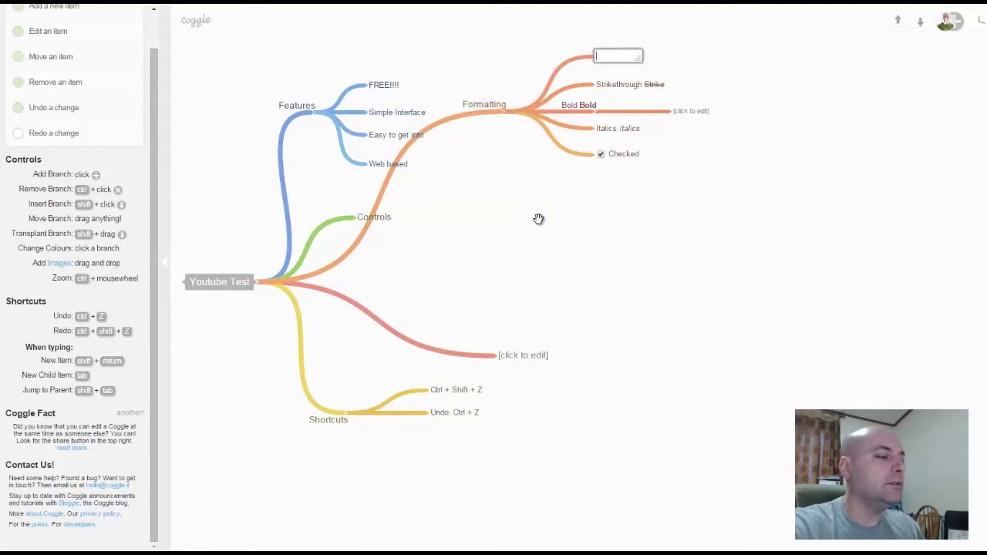
{"action": "type", "text": "- "}
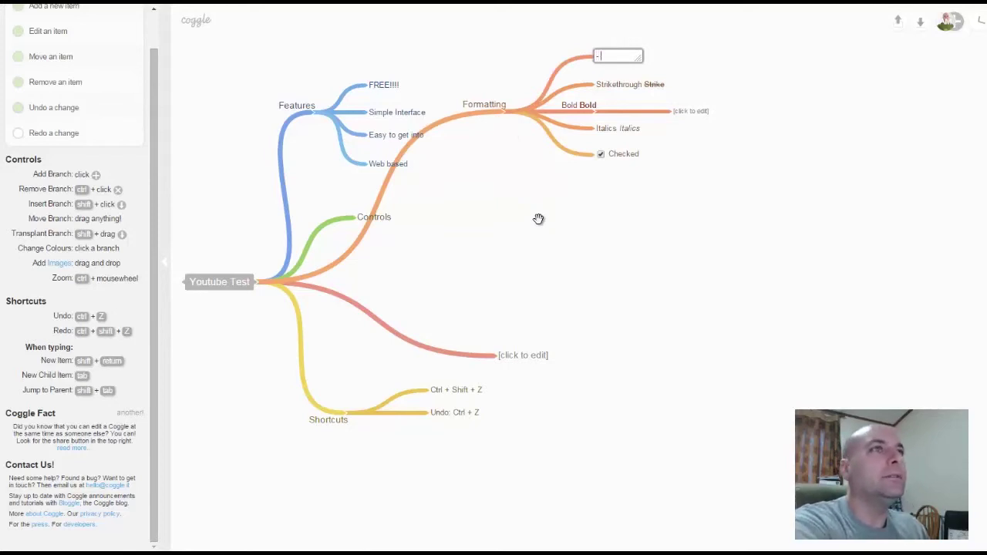
{"action": "type", "text": "["}
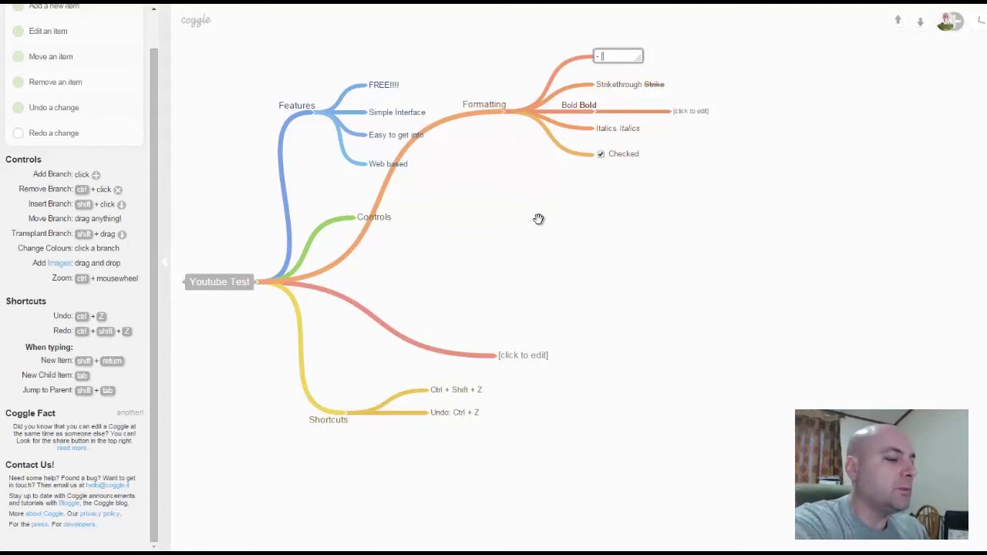
{"action": "type", "text": " ]"}
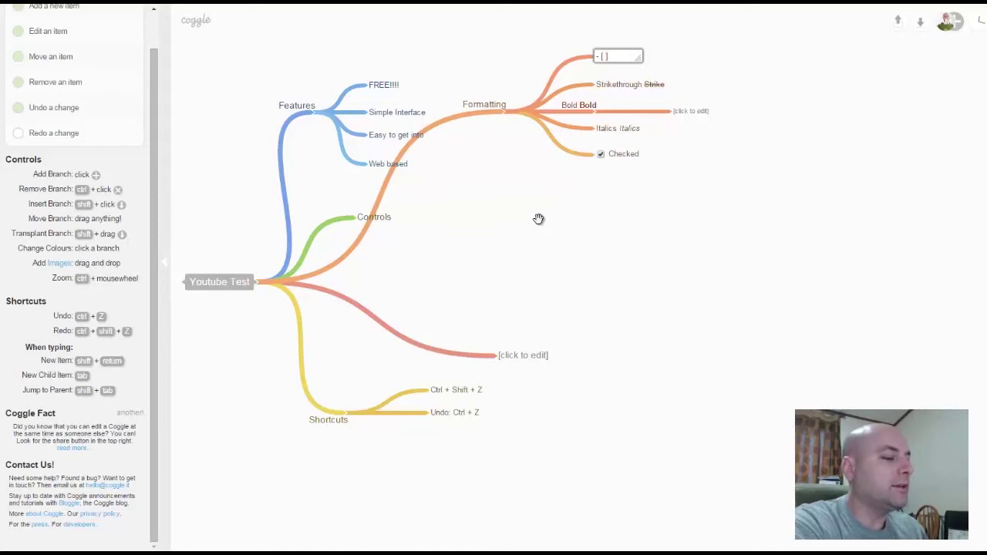
{"action": "type", "text": " U"}
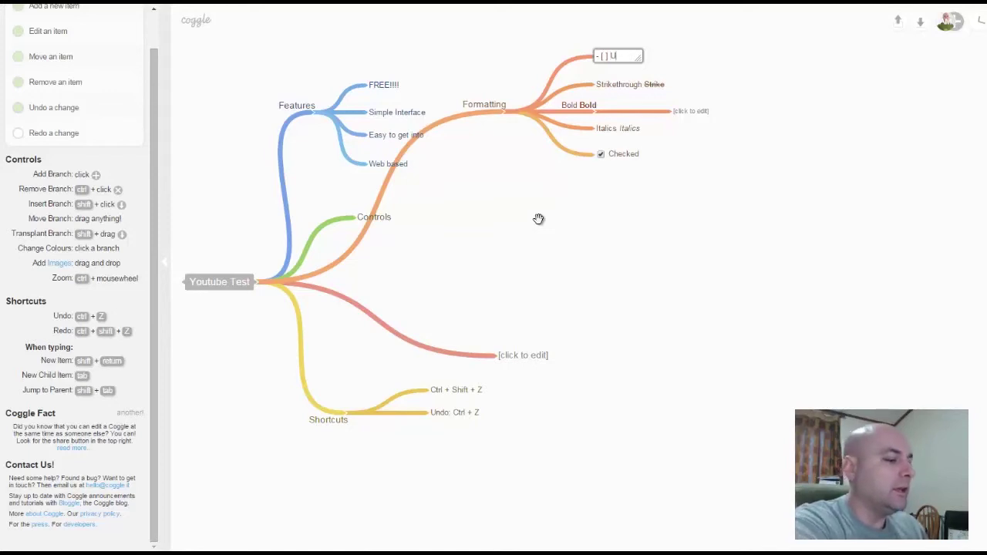
{"action": "type", "text": "nchecked"}
{"action": "key", "text": "Return"}
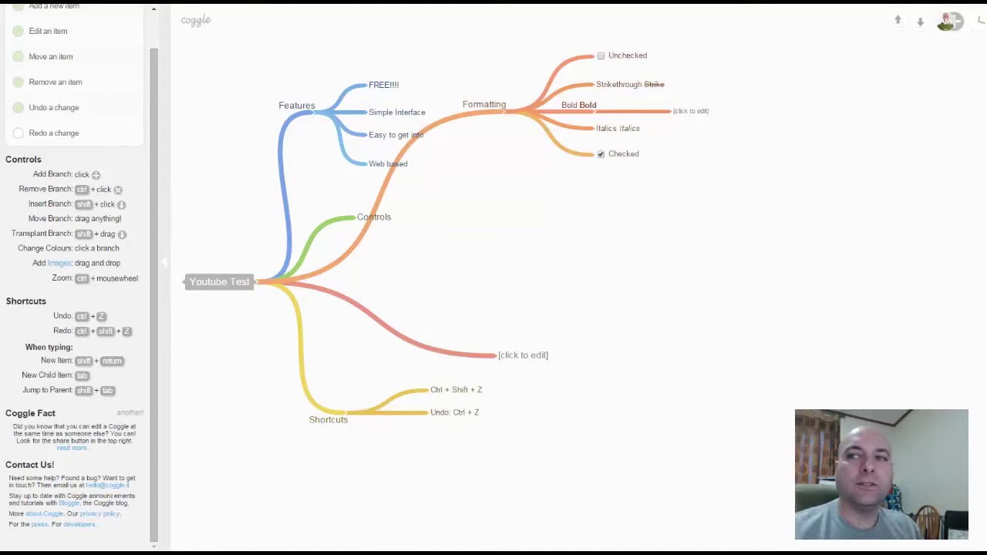
Step: Paste six # to ###### markdown header lines into a new Formatting child, from 'This is the biggest header' to 'Sixth and tinyest!'
{"action": "left_click", "coordinate": [502, 120]}
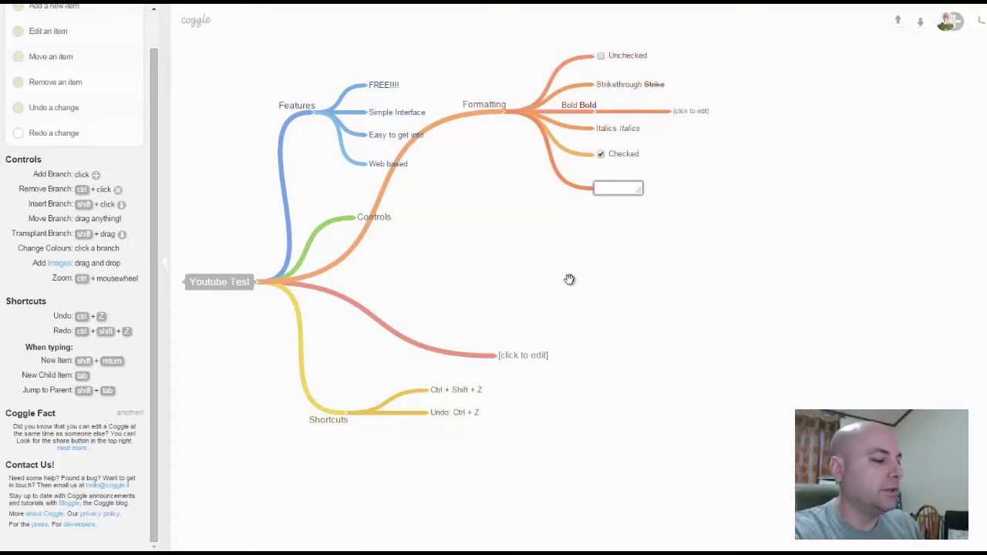
{"action": "type", "text": "Headers # This is the biggest header ## Second Biggest (Level 2) ### Third #### Fourth ##### Fifth, getting pretty small ###### Sixth and tinyest!"}
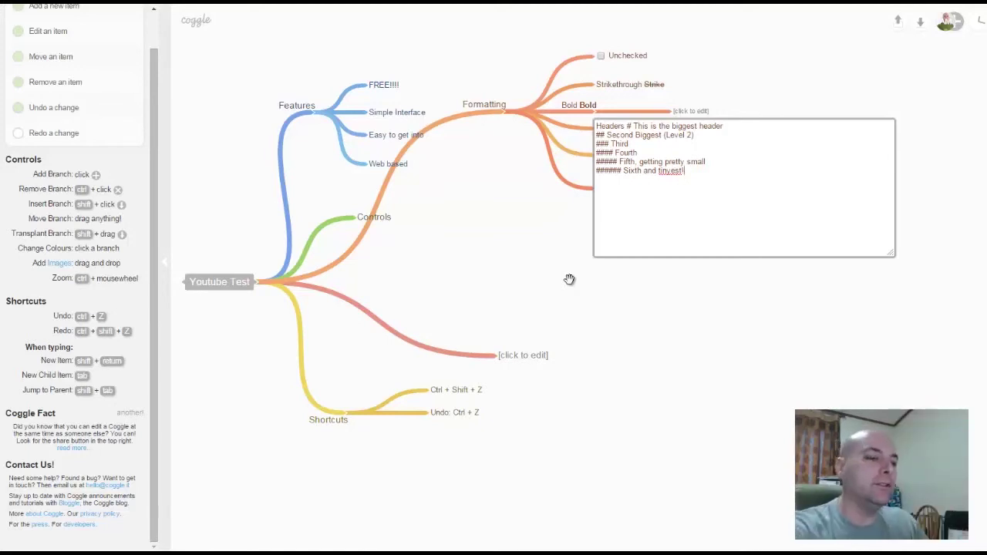
{"action": "left_click", "coordinate": [569, 279]}
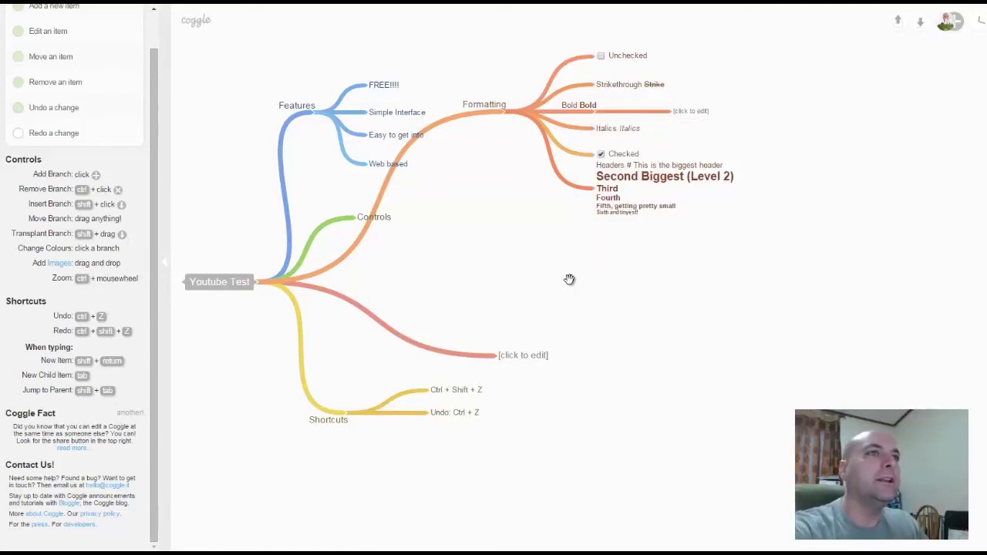
Step: Open the article linked from the current Coggle Fact tip, then close it and return to the map
{"action": "left_click", "coordinate": [75, 450]}
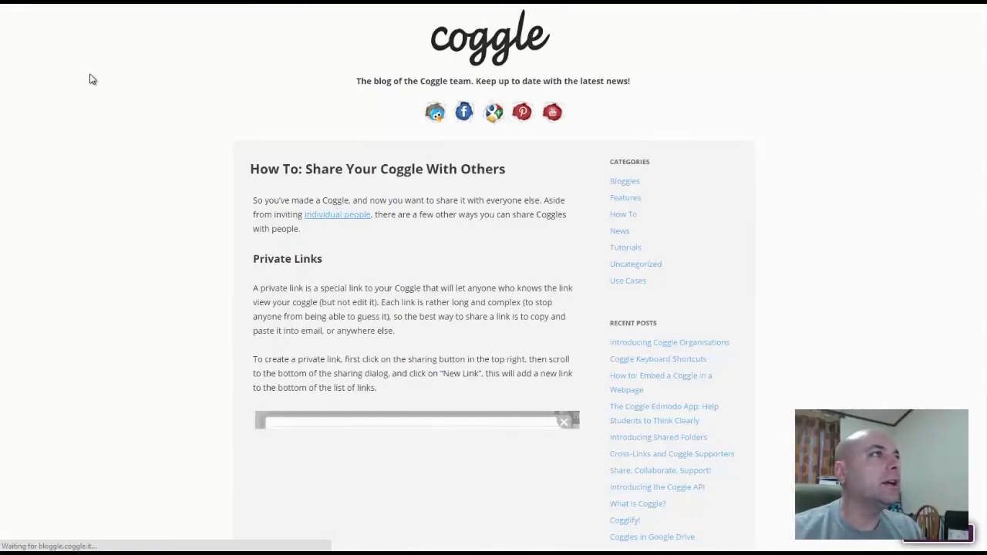
{"action": "key", "text": "ctrl+w"}
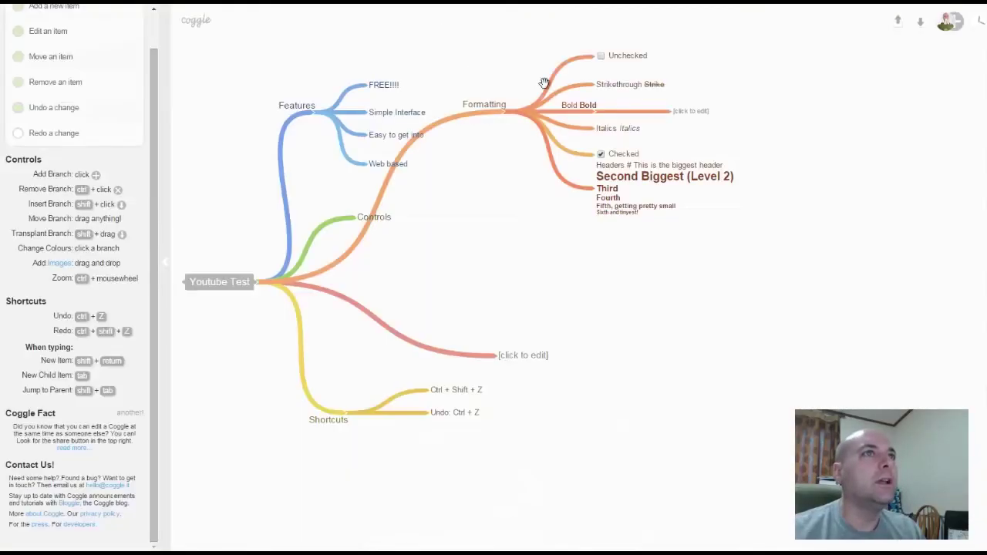
{"action": "scroll", "coordinate": [160, 205], "scroll_direction": "up", "scroll_amount": 1}
{"action": "scroll", "coordinate": [158, 146], "scroll_direction": "up", "scroll_amount": 1}
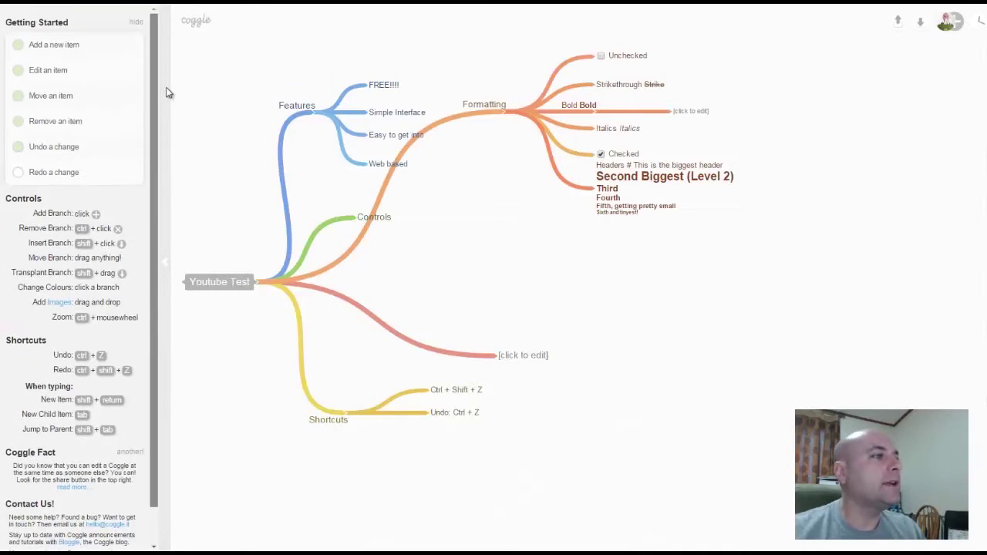
{"action": "scroll", "coordinate": [166, 232], "scroll_direction": "down", "scroll_amount": 1}
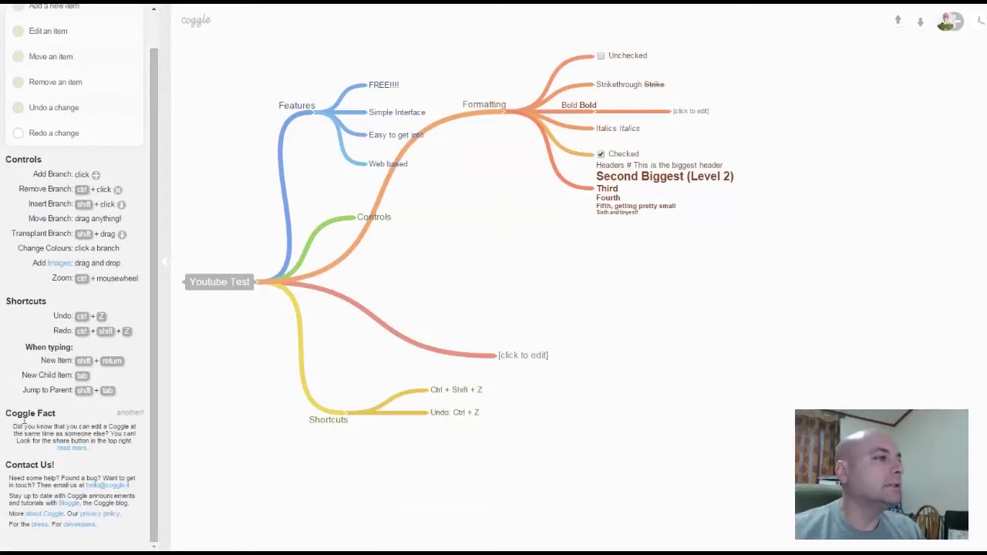
Step: Cycle through five more Coggle Fact tips, ending on the one about adding multiple images at once
{"action": "left_click", "coordinate": [129, 413]}
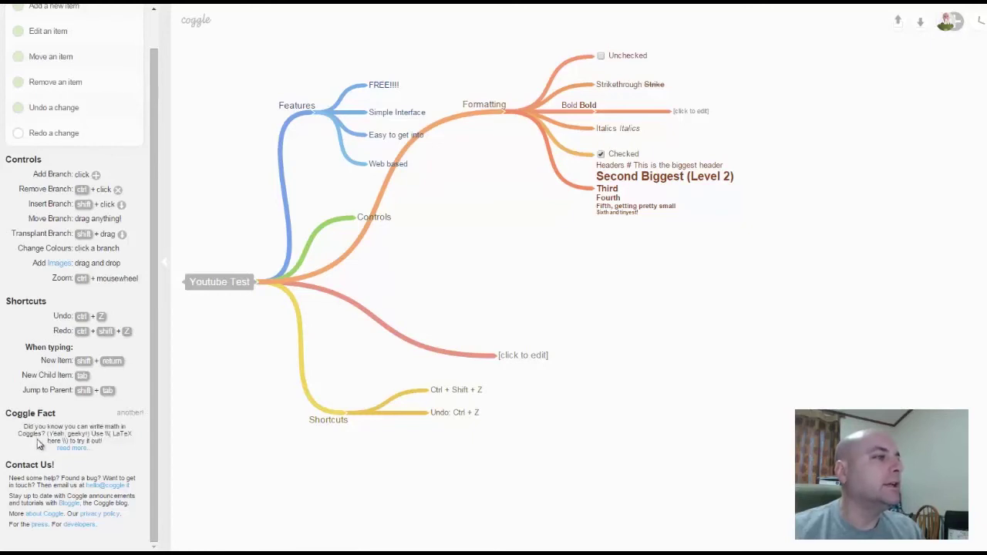
{"action": "left_click", "coordinate": [134, 413]}
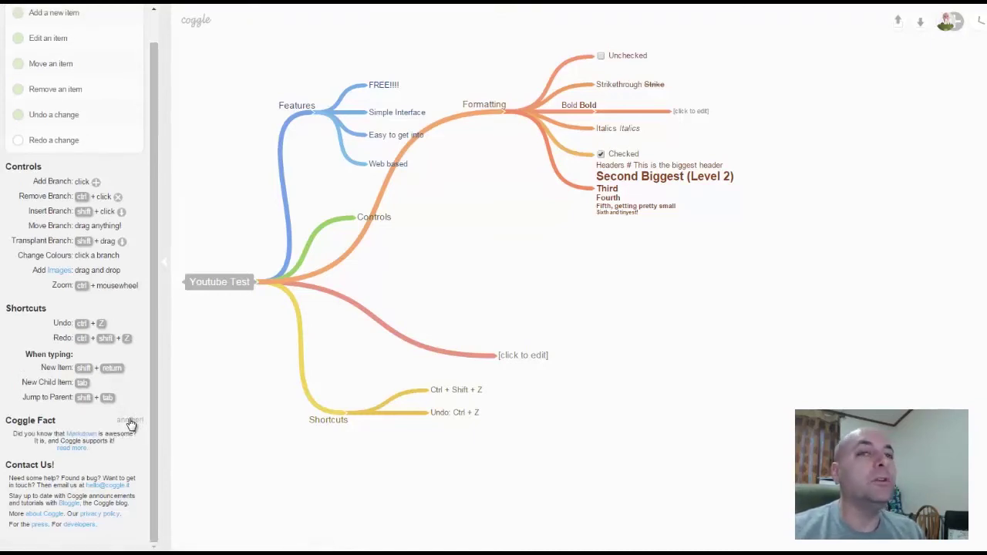
{"action": "left_click", "coordinate": [126, 420]}
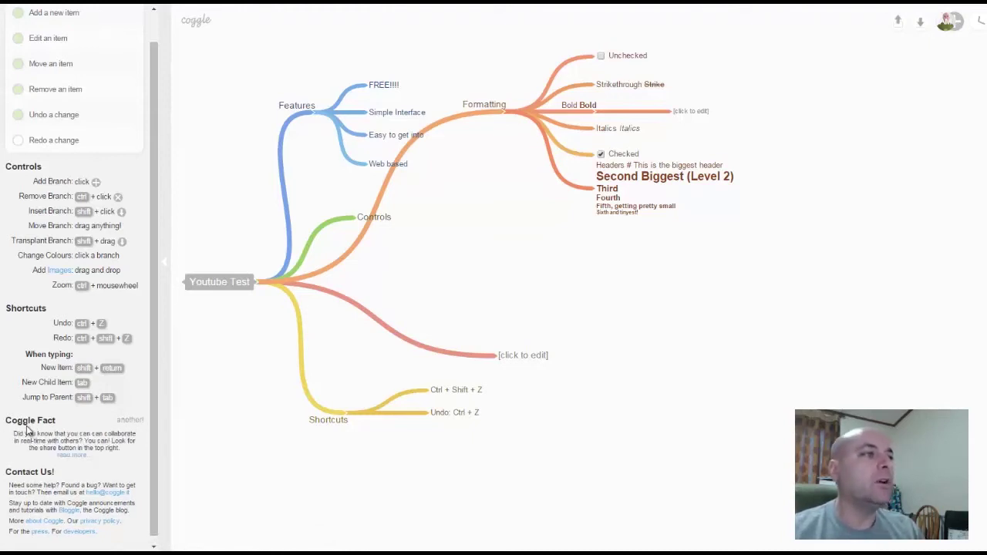
{"action": "left_click", "coordinate": [127, 420]}
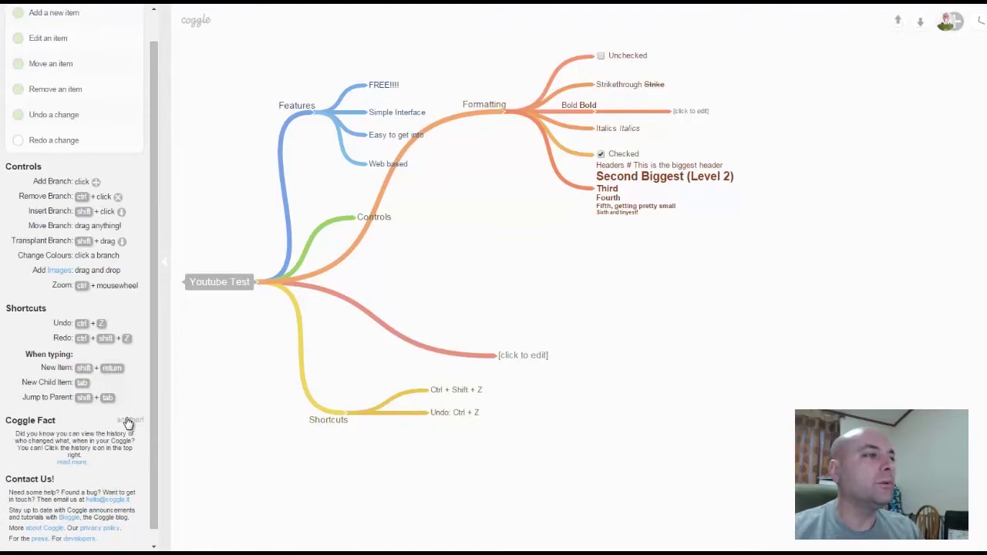
{"action": "left_click", "coordinate": [128, 420]}
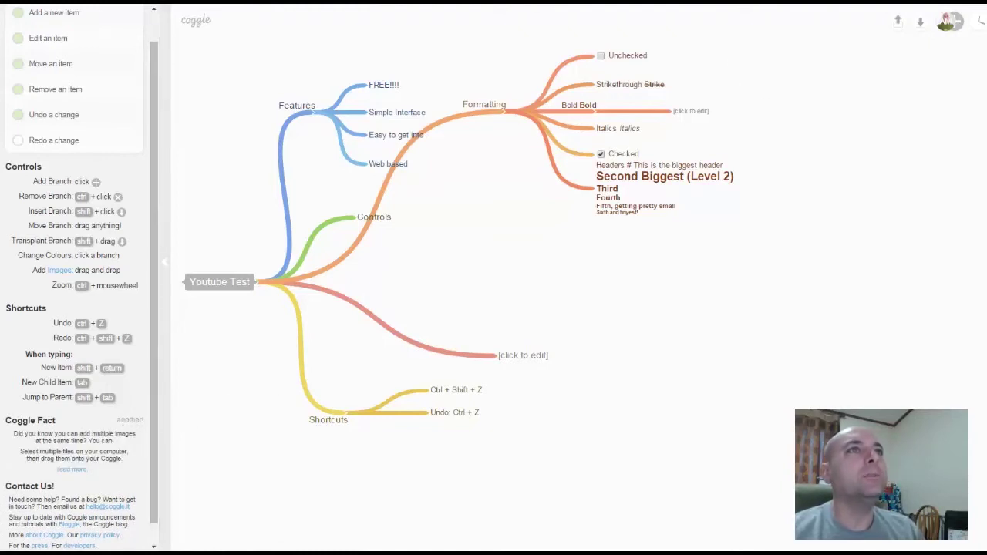
Step: Scroll the Coggle Markdown Reference through its Check-Boxes, Strike-Through, Emphasis and Headers sections
{"action": "key", "text": "ctrl+Tab"}
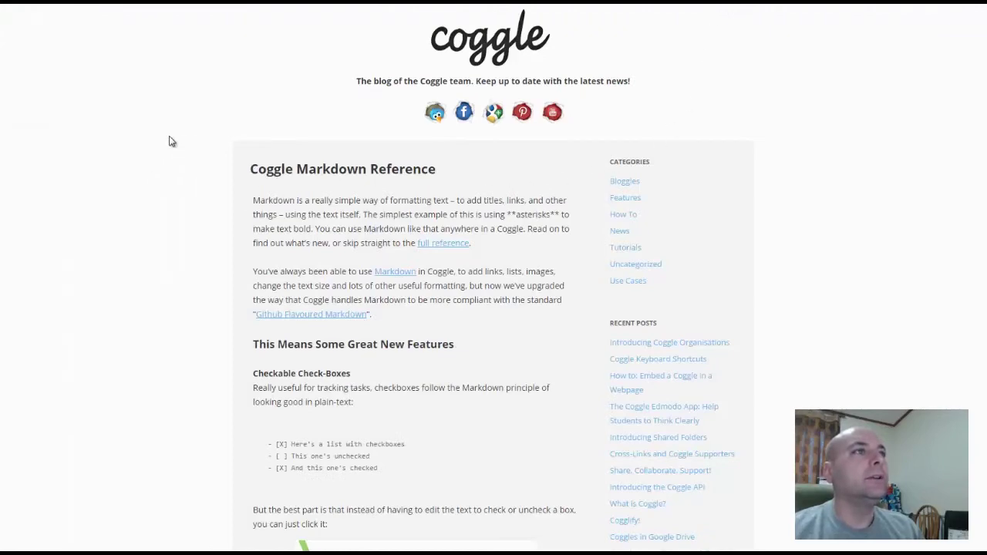
{"action": "scroll", "coordinate": [147, 208], "scroll_direction": "down", "scroll_amount": 2}
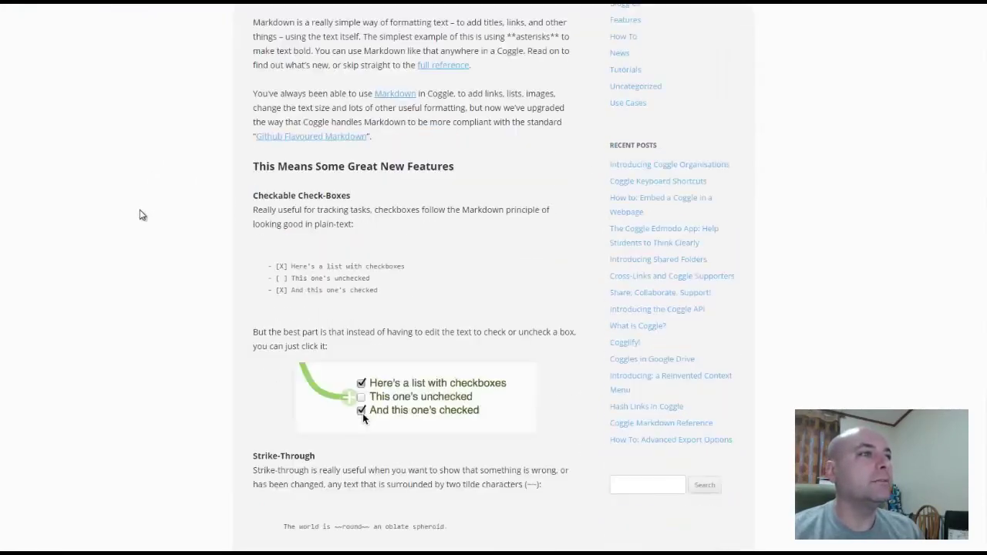
{"action": "scroll", "coordinate": [215, 254], "scroll_direction": "down", "scroll_amount": 1}
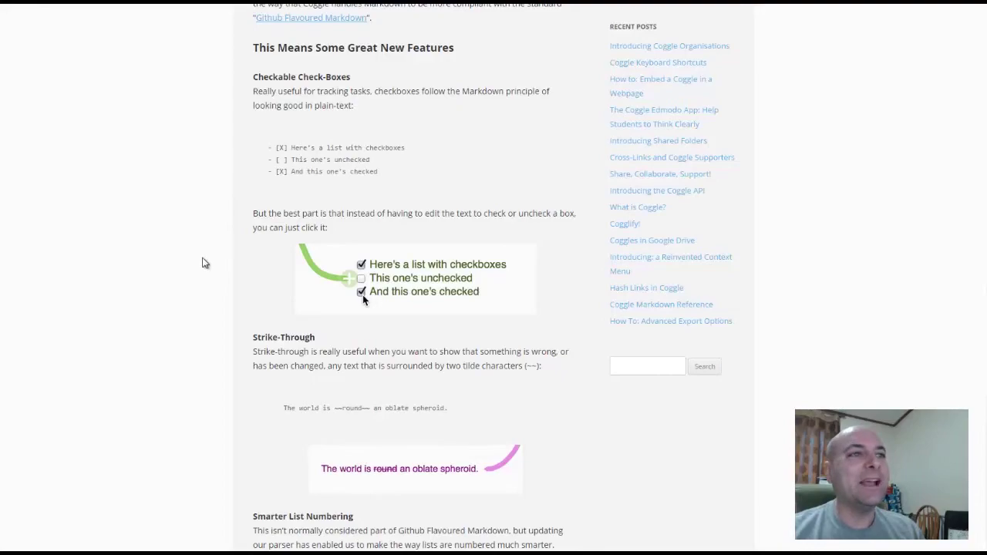
{"action": "scroll", "coordinate": [204, 263], "scroll_direction": "down", "scroll_amount": 8}
{"action": "scroll", "coordinate": [203, 263], "scroll_direction": "down", "scroll_amount": 15}
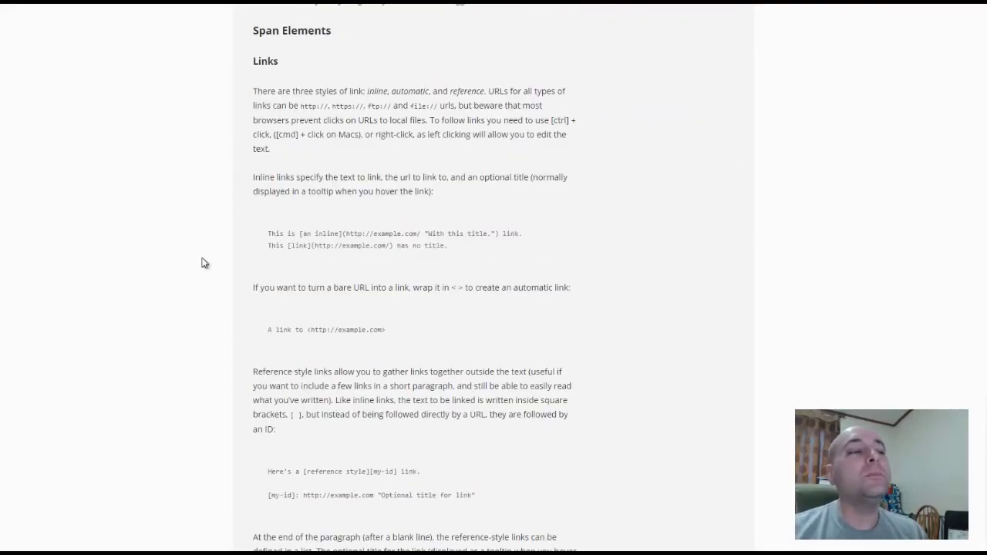
{"action": "scroll", "coordinate": [200, 263], "scroll_direction": "down", "scroll_amount": 4}
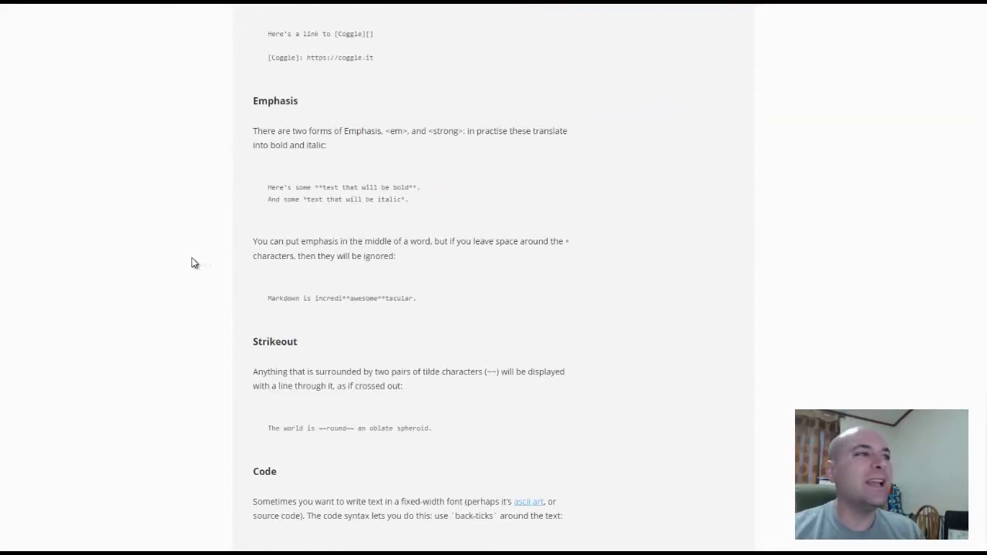
{"action": "scroll", "coordinate": [190, 266], "scroll_direction": "down", "scroll_amount": 13}
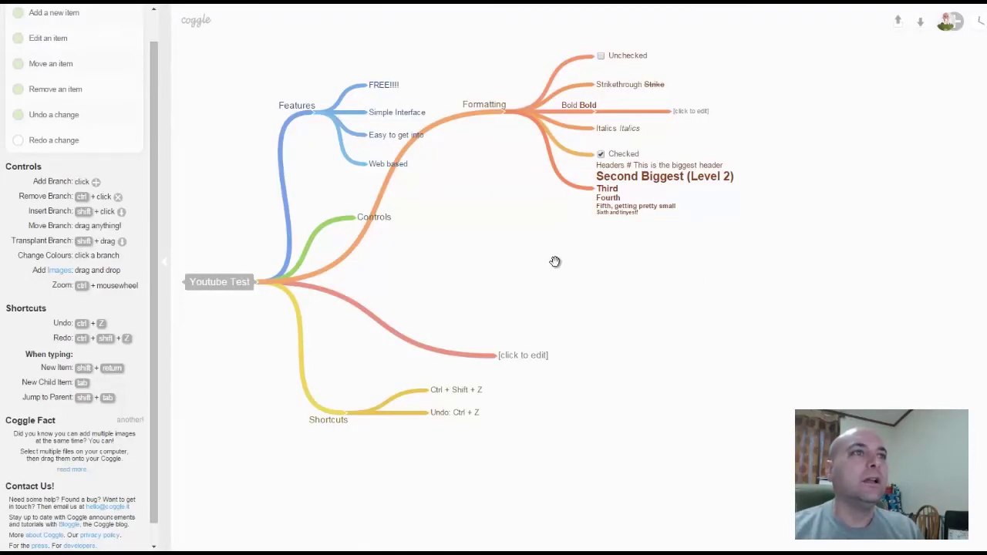
Step: Pan the Youtube Test map right and down so the Formatting branch is fully visible
{"action": "left_click_drag", "start_coordinate": [555, 259], "coordinate": [604, 286]}
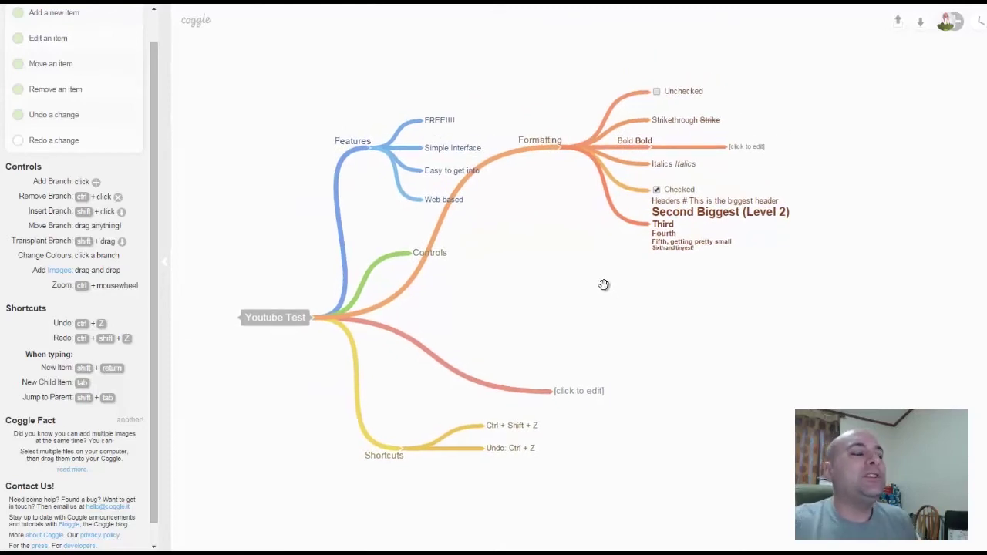